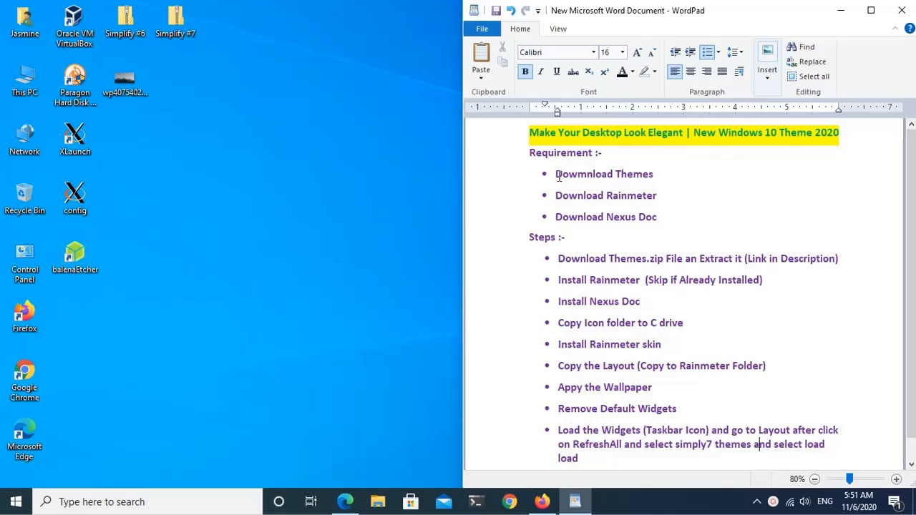
# Step: Review the theme and Rainmeter download requirements and the themes link note in the instruction document
pyautogui.moveTo(557, 175); pyautogui.dragTo(642, 180)
pyautogui.click(679, 185)
pyautogui.moveTo(748, 261); pyautogui.dragTo(813, 268)
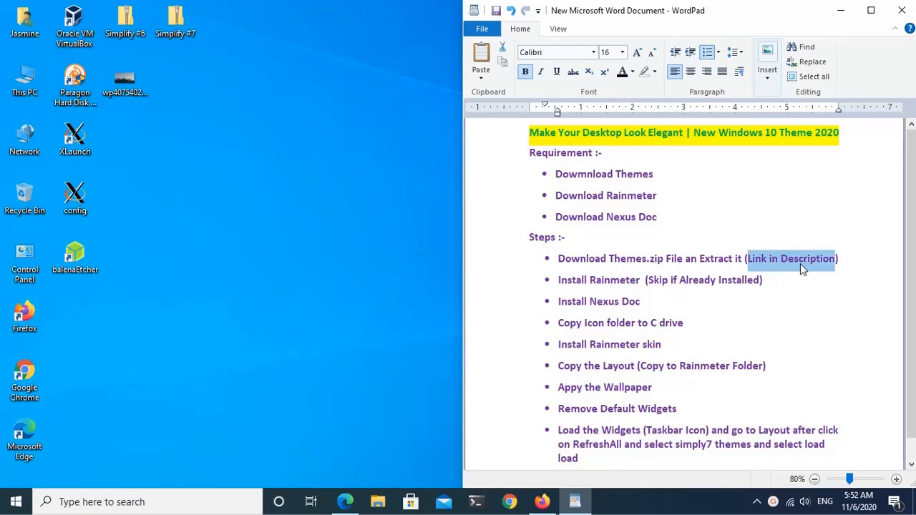
pyautogui.click(694, 194)
pyautogui.moveTo(557, 197); pyautogui.dragTo(650, 197)
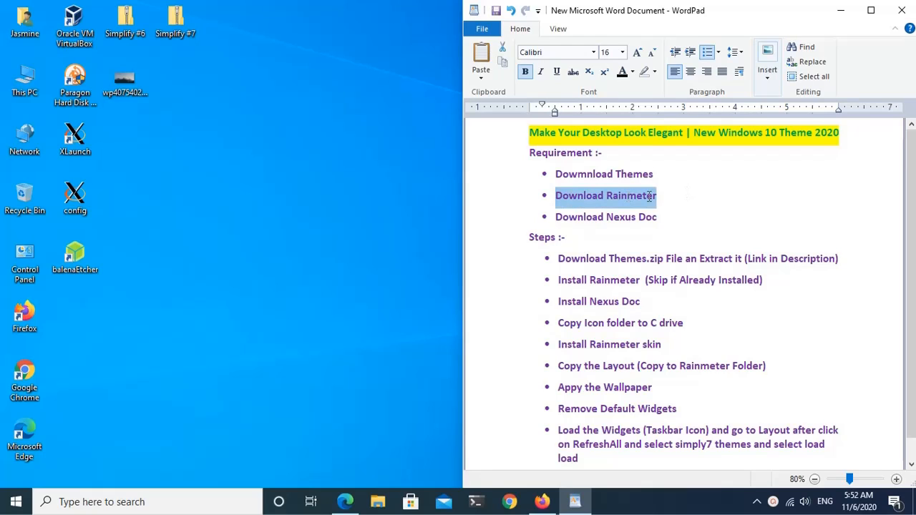
pyautogui.click(672, 200)
# Step: Switch to Microsoft Edge and download the Rainmeter 4.4 Beta installer from rainmeter.net to the Programs download folder
pyautogui.click(345, 502)
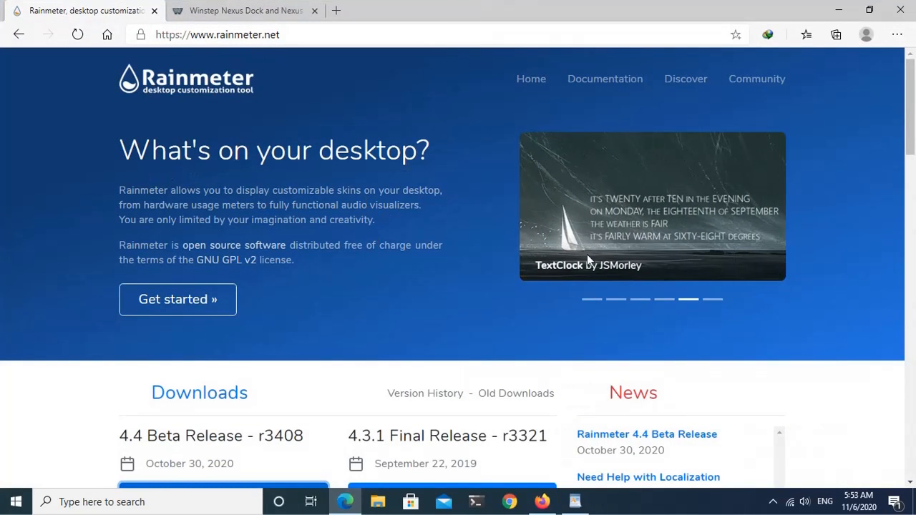
pyautogui.scroll(-2, 324, 295)
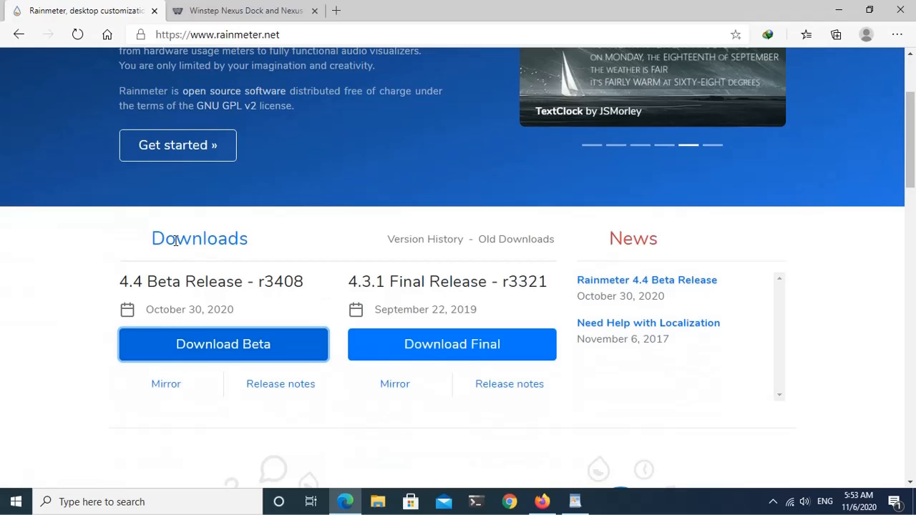
pyautogui.moveTo(159, 242); pyautogui.dragTo(300, 248)
pyautogui.click(293, 262)
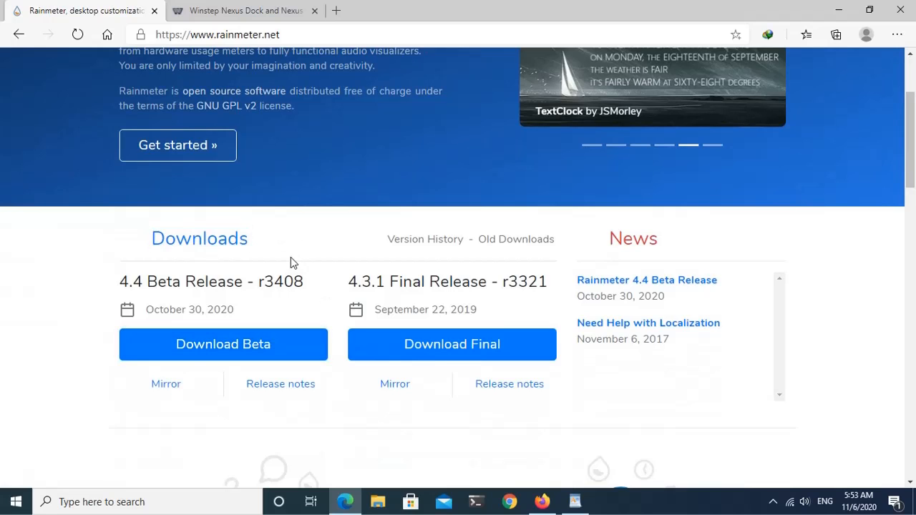
pyautogui.click(239, 347)
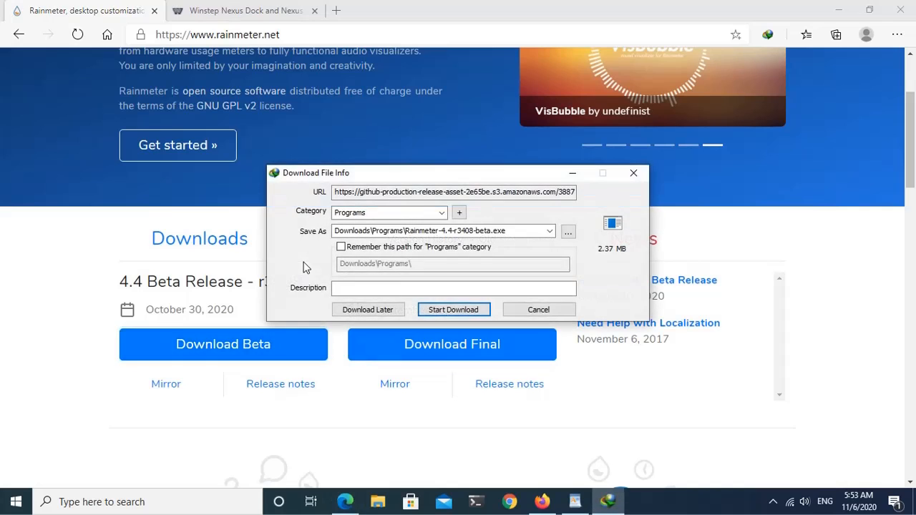
pyautogui.click(454, 310)
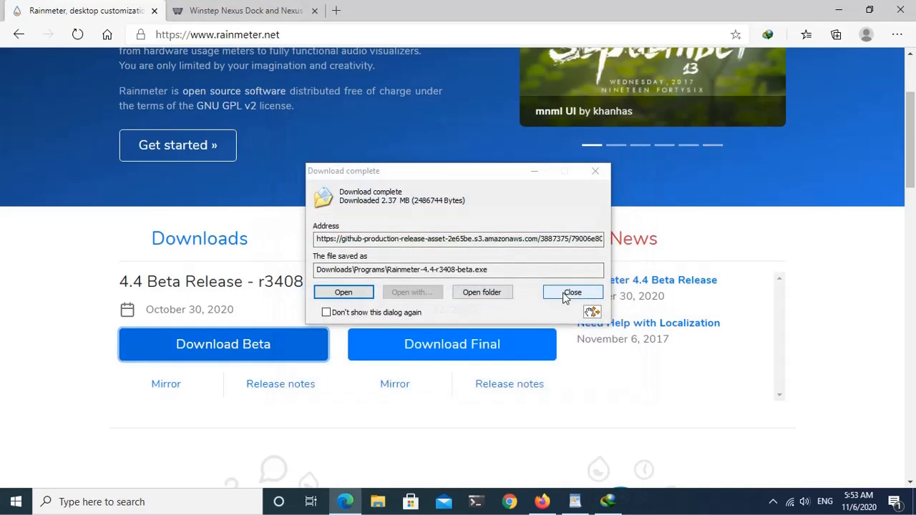
pyautogui.click(559, 293)
pyautogui.click(347, 502)
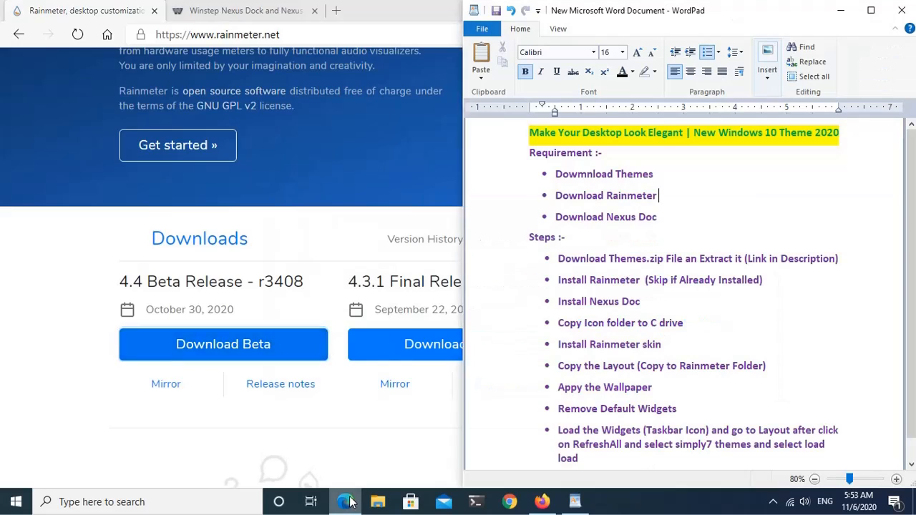
# Step: Download the free Winstep Nexus dock as nexus.zip from the winstep.net page in Microsoft Edge
pyautogui.moveTo(659, 218); pyautogui.dragTo(571, 224)
pyautogui.click(673, 216)
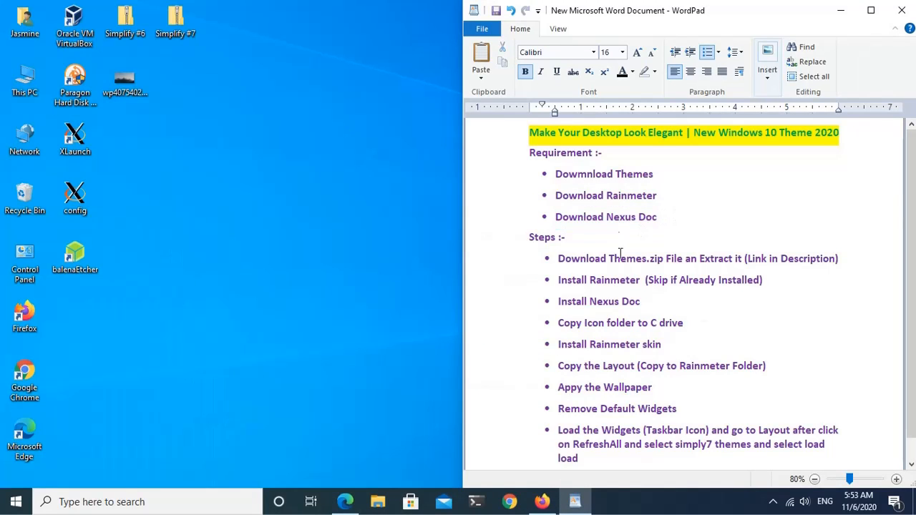
pyautogui.click(345, 501)
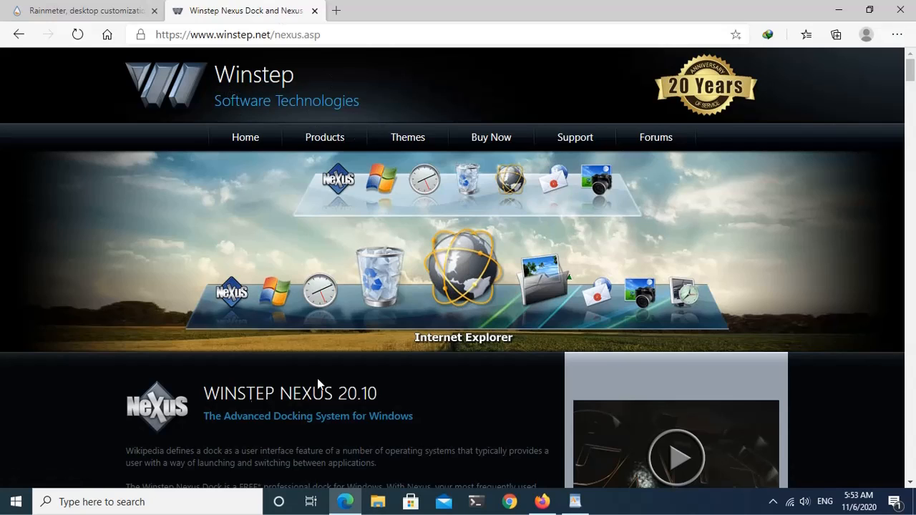
pyautogui.moveTo(202, 393); pyautogui.dragTo(342, 404)
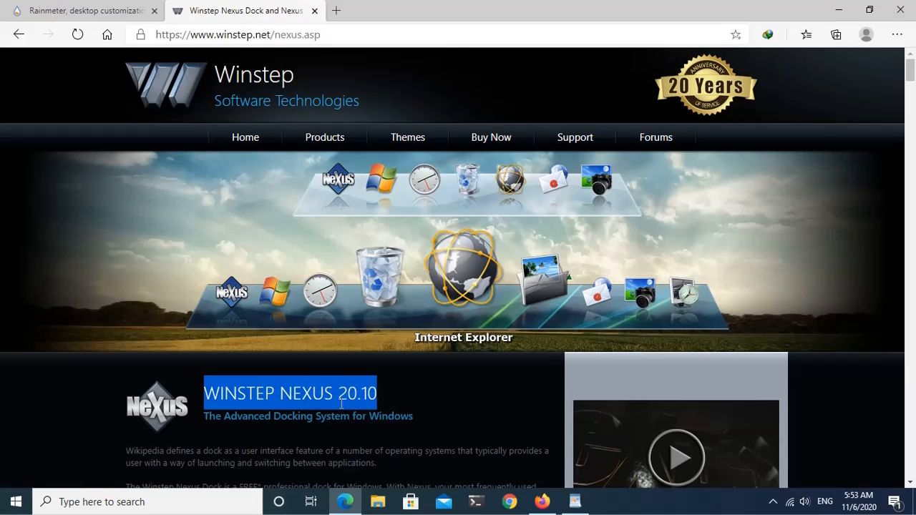
pyautogui.click(447, 397)
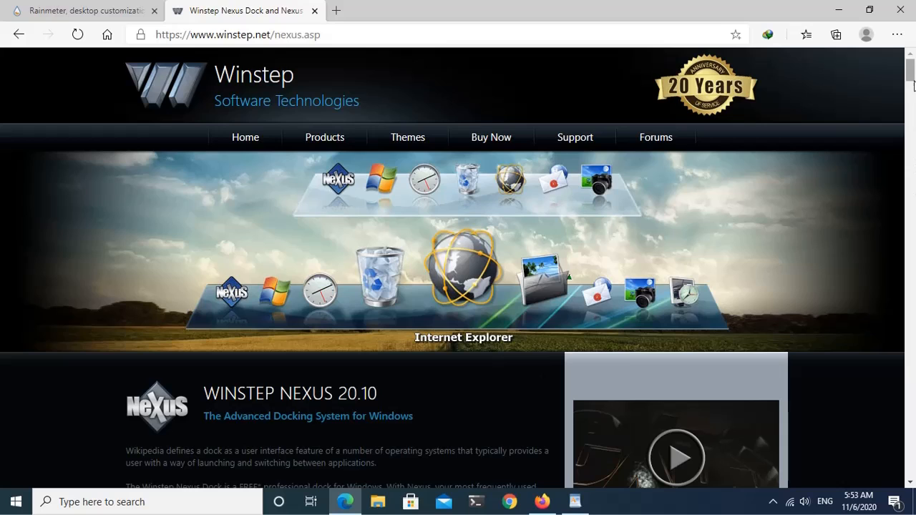
pyautogui.scroll(-5, 914, 86)
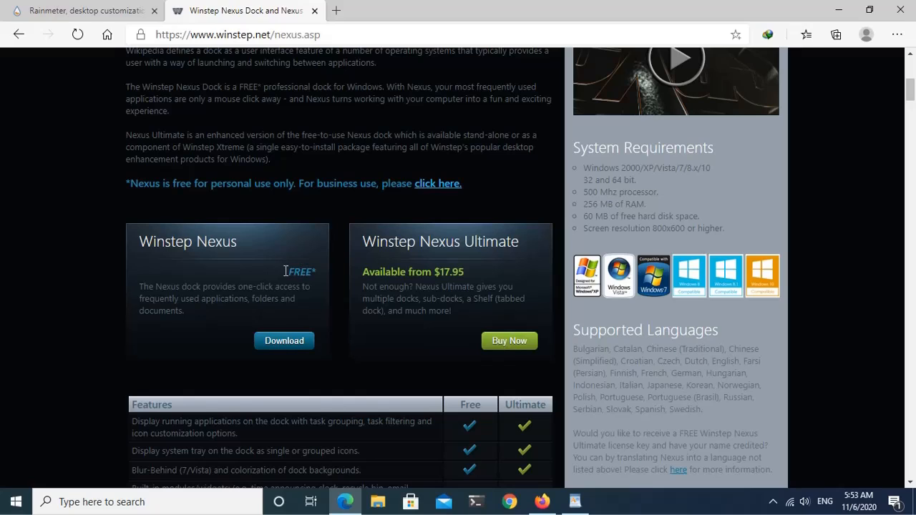
pyautogui.moveTo(285, 271); pyautogui.dragTo(318, 277)
pyautogui.click(284, 344)
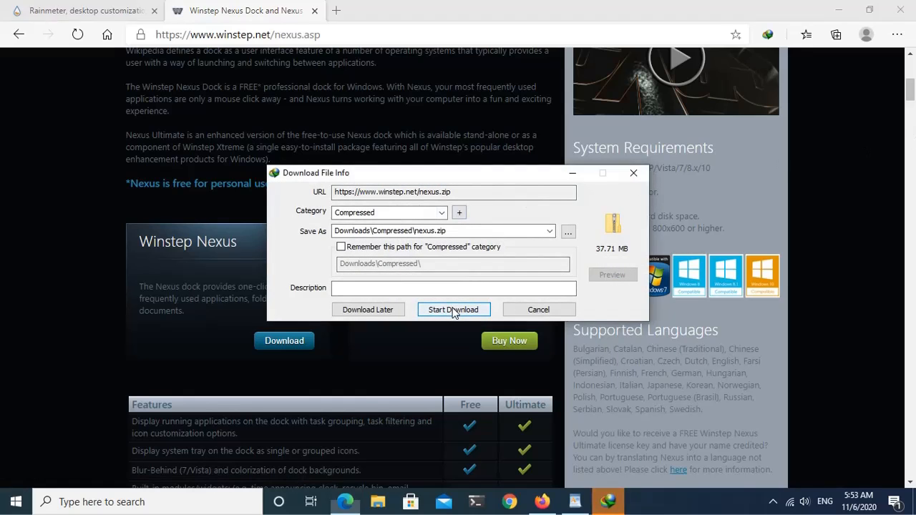
pyautogui.click(453, 310)
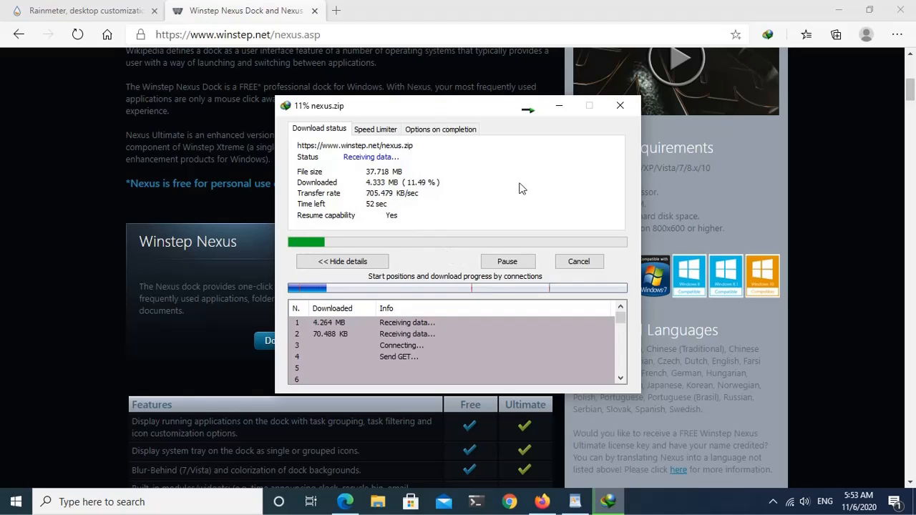
pyautogui.click(560, 106)
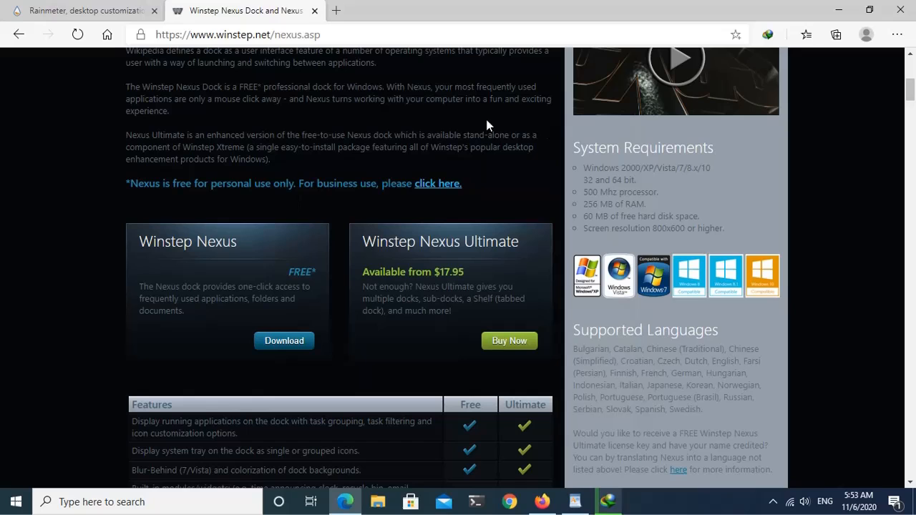
pyautogui.click(838, 9)
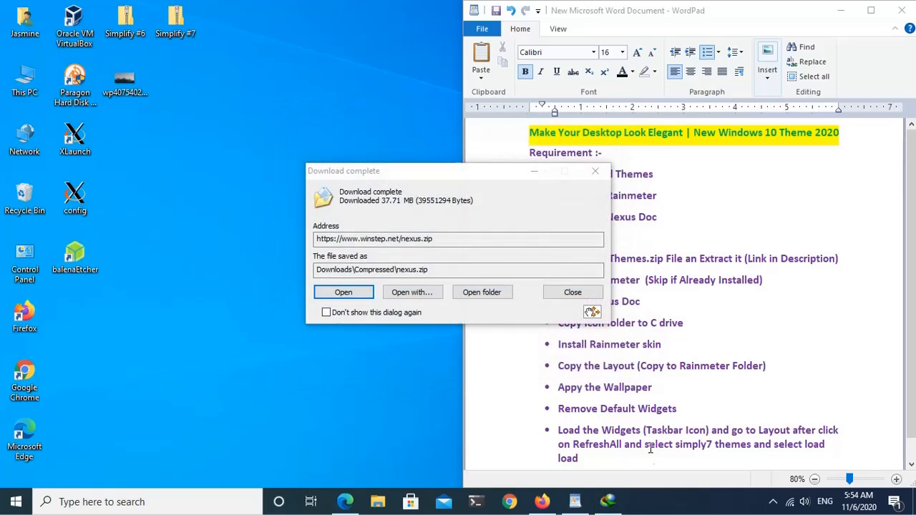
pyautogui.click(573, 292)
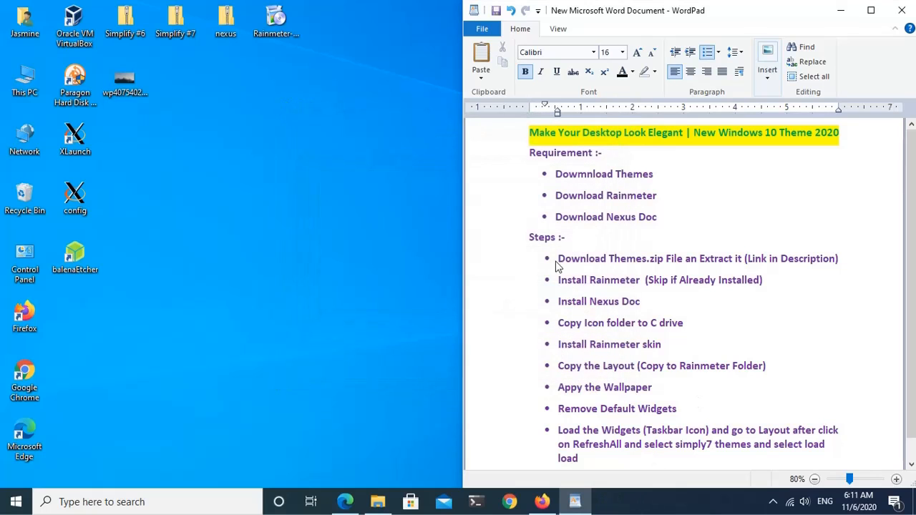
# Step: Extract the Simplify #7 archive to a Desktop folder of the same name and place that folder below the archive
pyautogui.moveTo(556, 259); pyautogui.dragTo(846, 267)
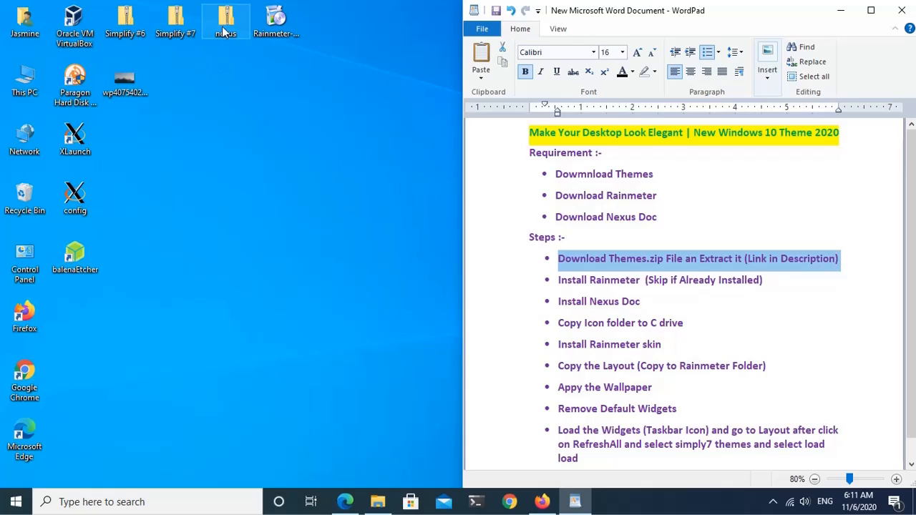
pyautogui.click(168, 27)
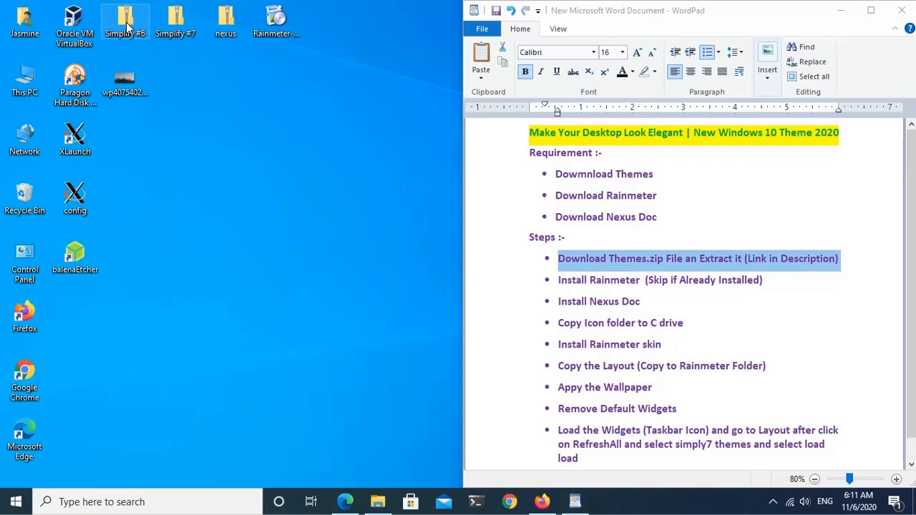
pyautogui.rightClick(170, 23)
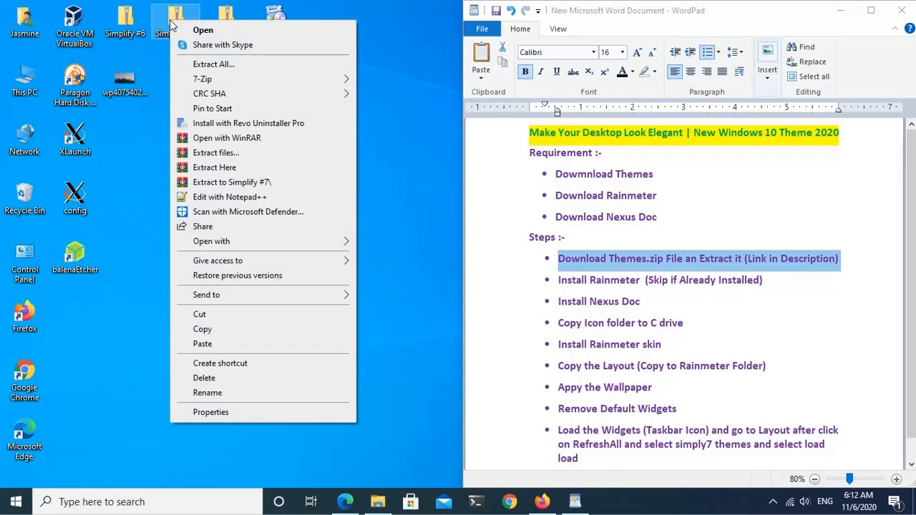
pyautogui.click(218, 71)
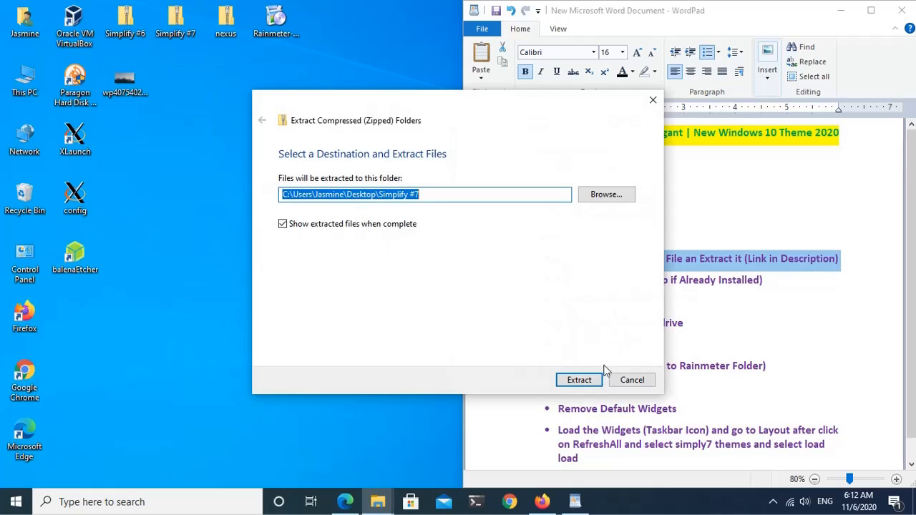
pyautogui.click(579, 380)
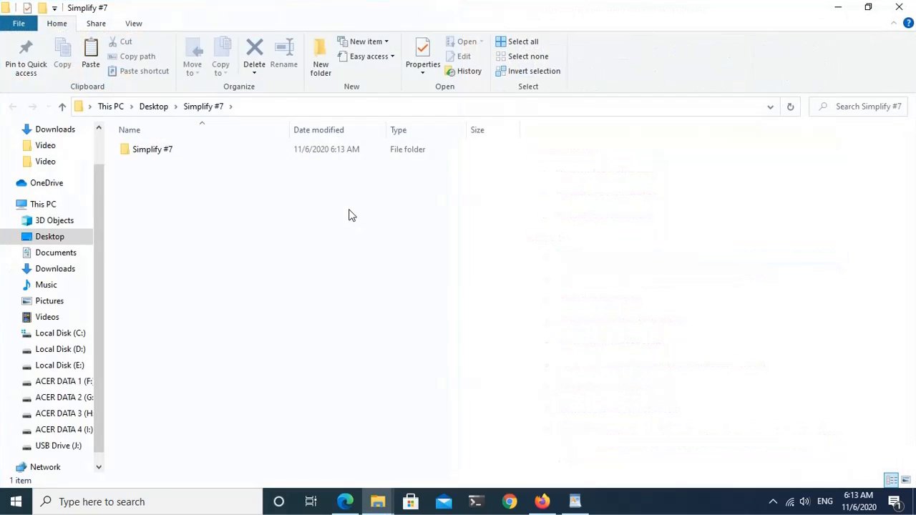
pyautogui.click(899, 7)
pyautogui.moveTo(75, 315); pyautogui.dragTo(179, 83)
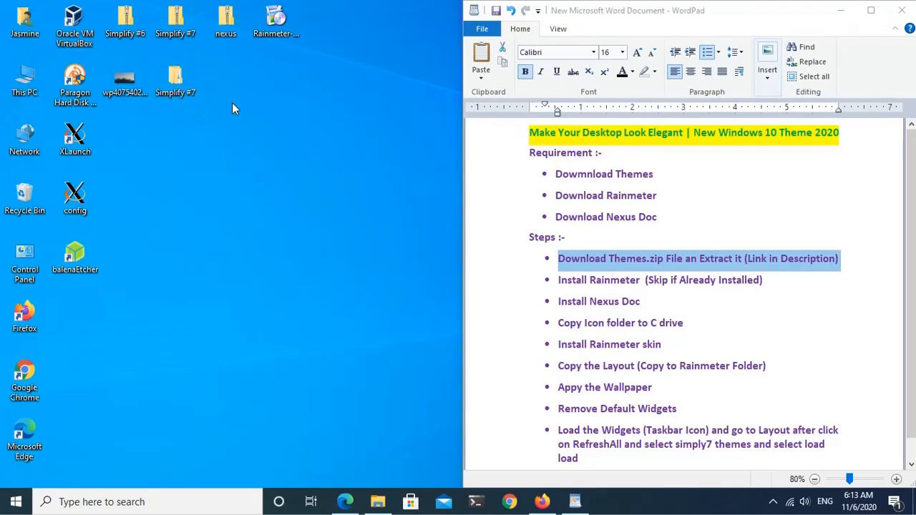
# Step: Install 64-bit Rainmeter in C:\Program Files\Rainmeter with launch on startup enabled, and run it on finishing the setup
pyautogui.moveTo(559, 280); pyautogui.dragTo(734, 286)
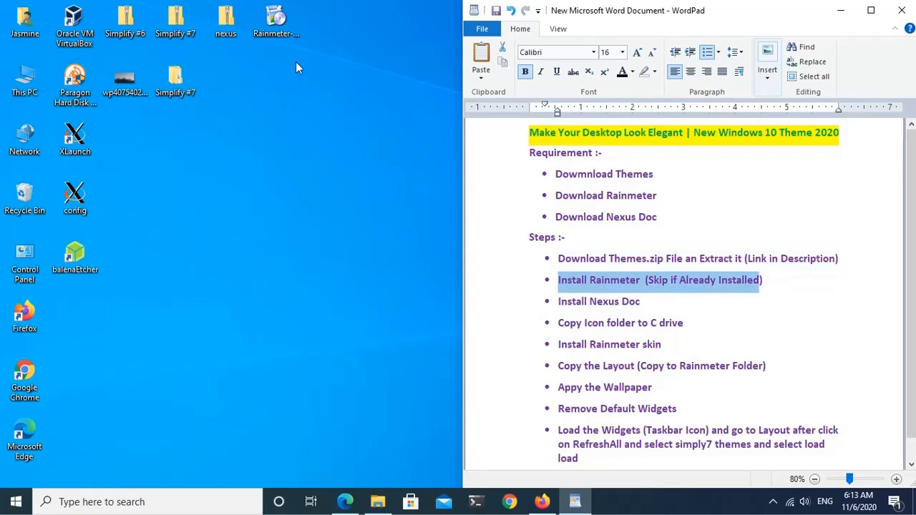
pyautogui.click(283, 21)
pyautogui.rightClick(283, 22)
pyautogui.click(308, 45)
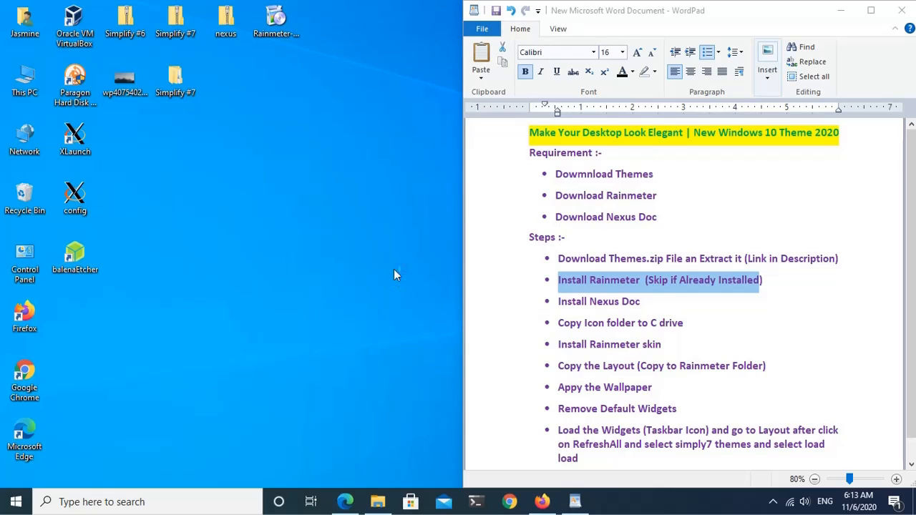
pyautogui.click(454, 279)
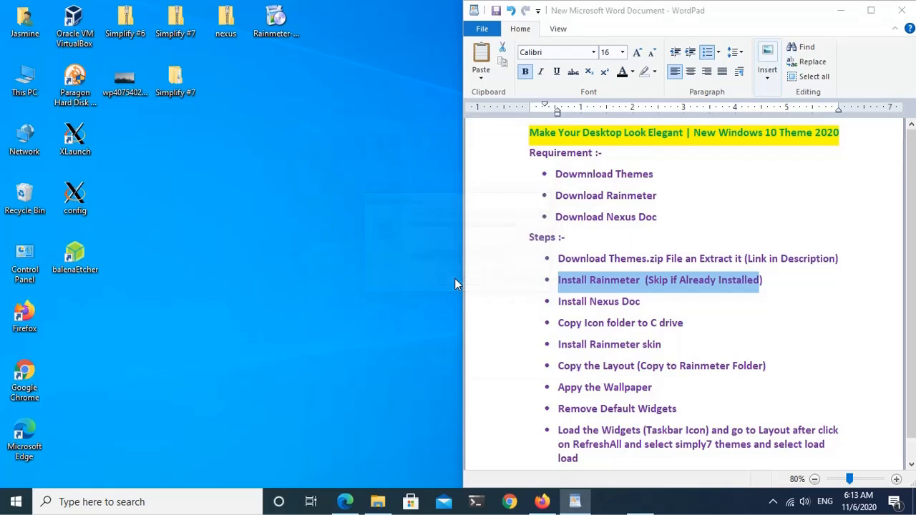
pyautogui.click(530, 358)
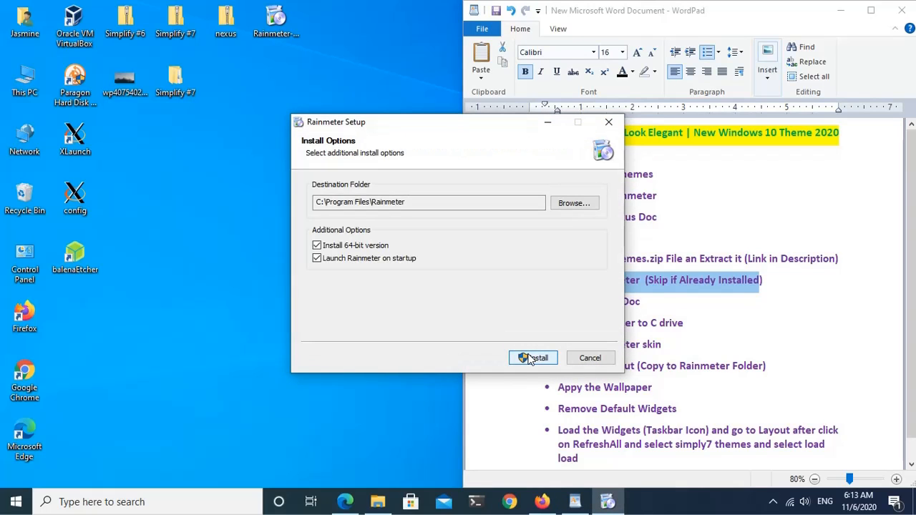
pyautogui.click(536, 358)
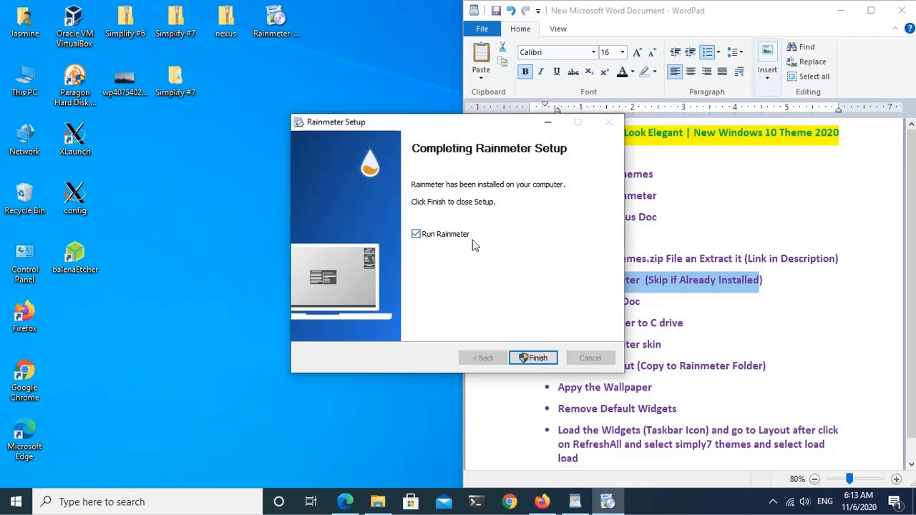
pyautogui.click(537, 358)
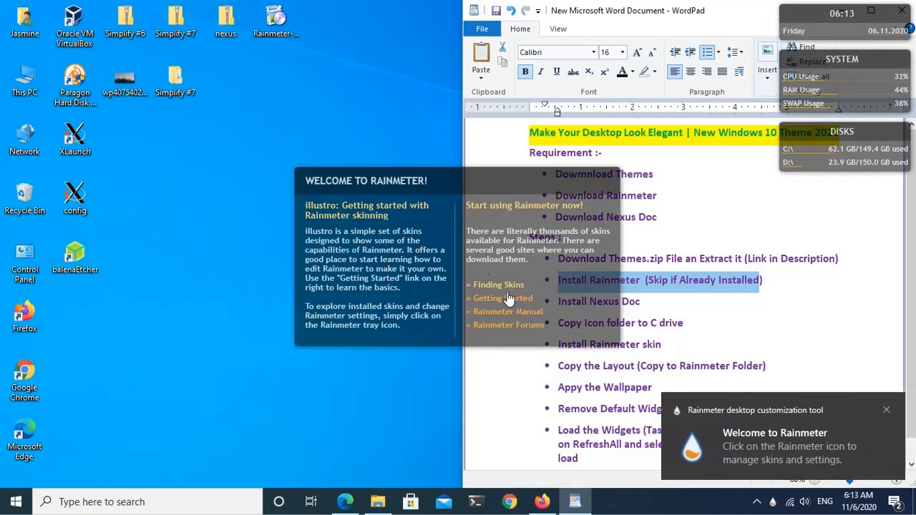
pyautogui.click(670, 286)
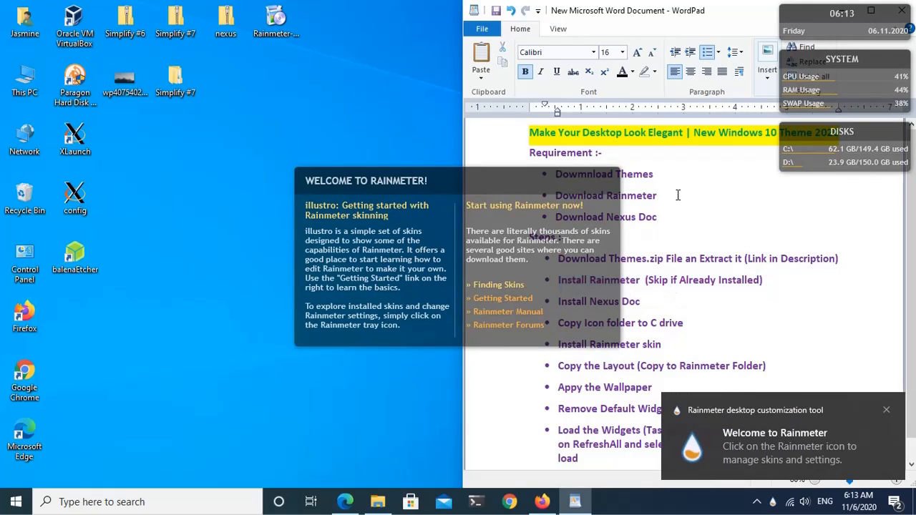
pyautogui.click(670, 21)
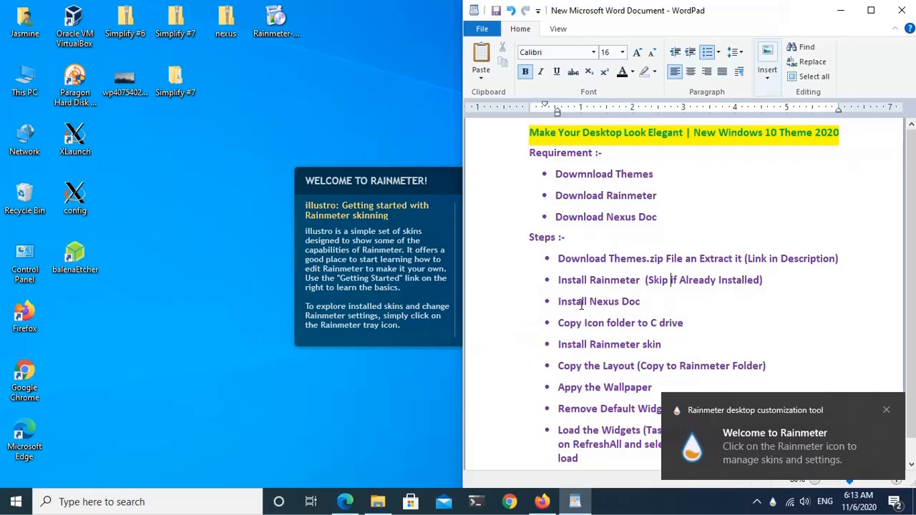
# Step: Extract the nexus archive to a Desktop folder named nexus
pyautogui.moveTo(560, 304); pyautogui.dragTo(644, 304)
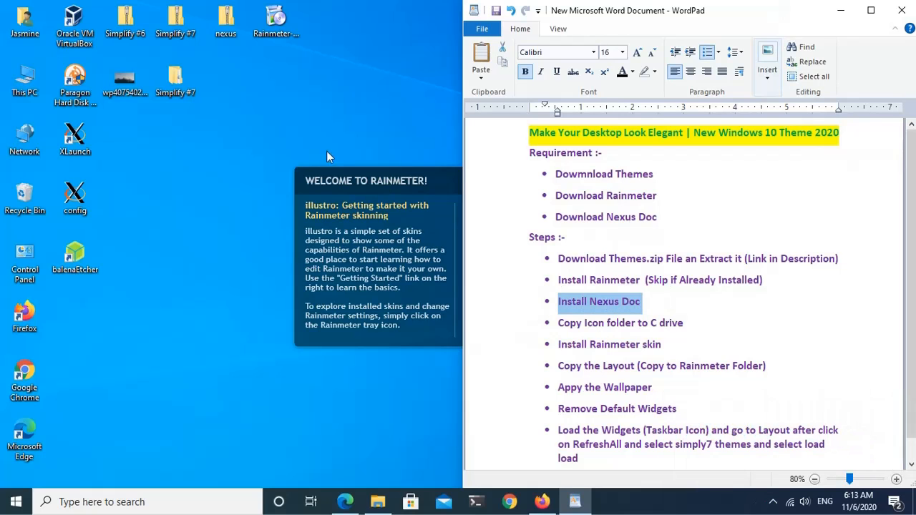
pyautogui.click(228, 29)
pyautogui.rightClick(227, 27)
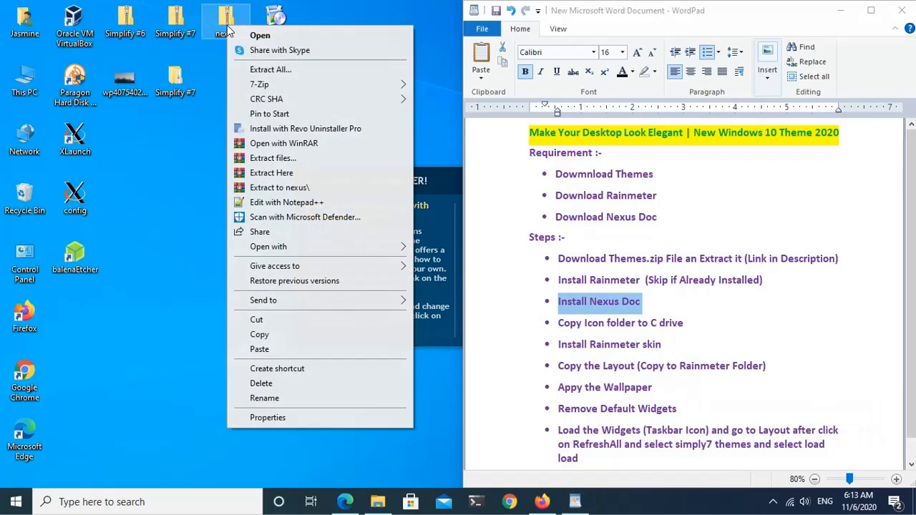
pyautogui.click(279, 72)
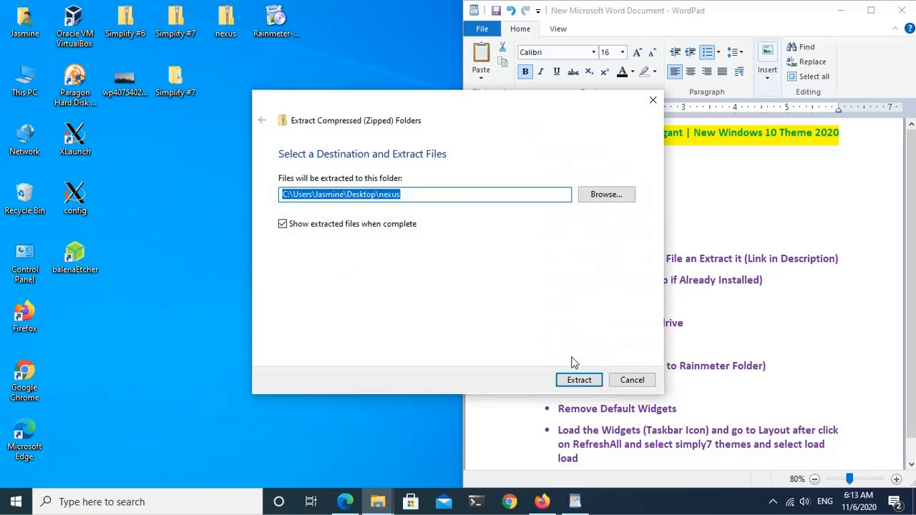
pyautogui.click(578, 379)
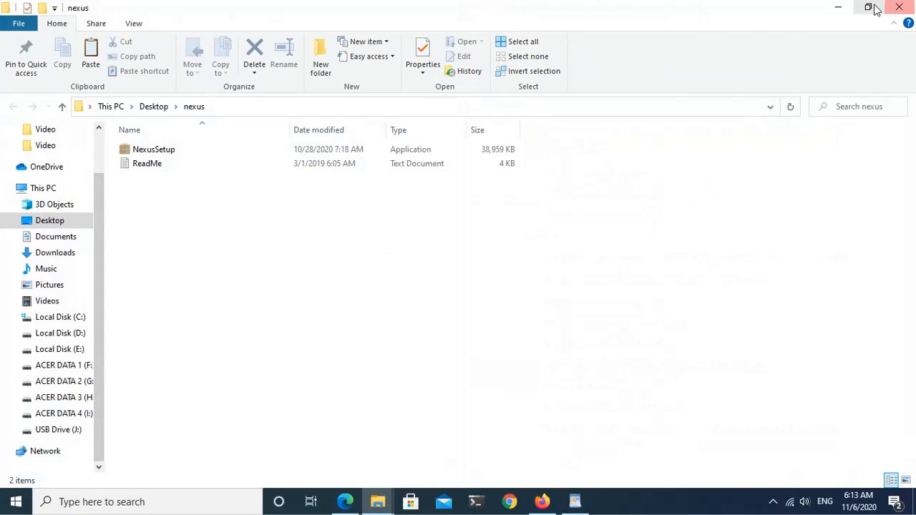
# Step: Arrange the extracted nexus folder window beside the notes and run NexusSetup as administrator
pyautogui.click(869, 7)
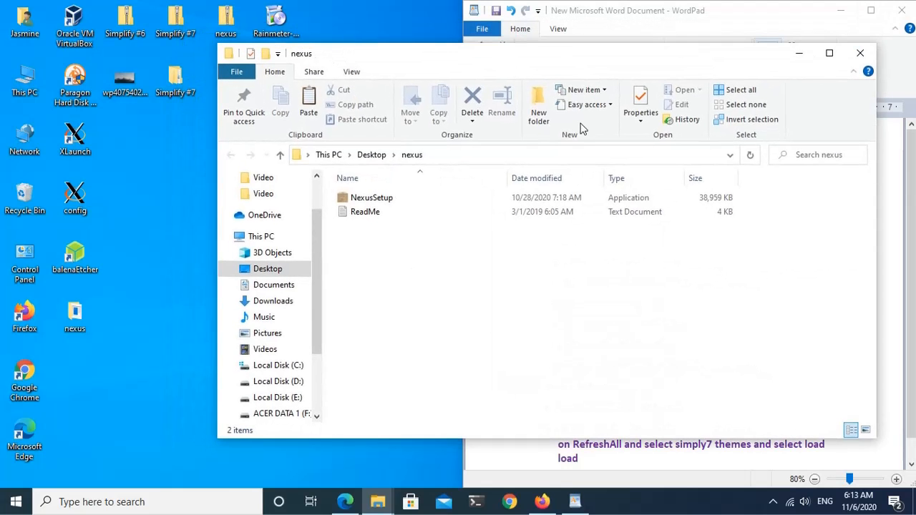
pyautogui.moveTo(876, 169); pyautogui.dragTo(438, 183)
pyautogui.moveTo(335, 56); pyautogui.dragTo(201, 61)
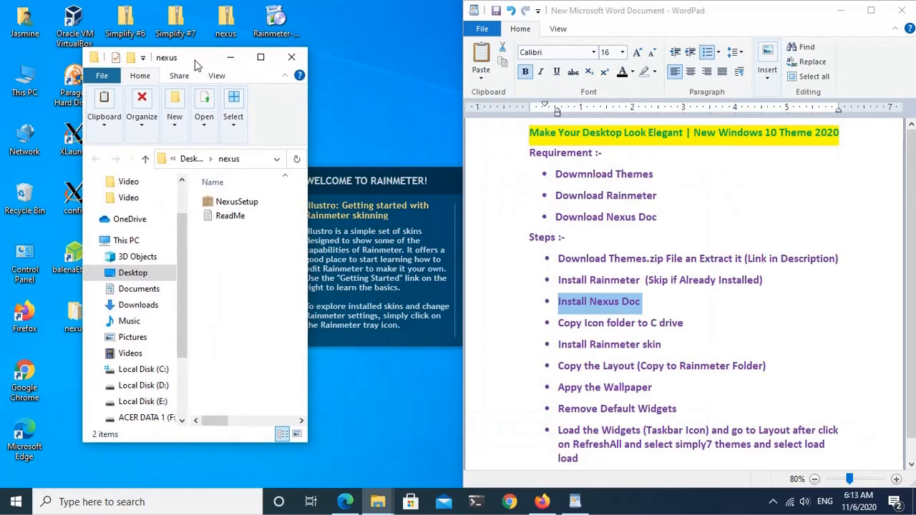
pyautogui.click(237, 202)
pyautogui.rightClick(236, 202)
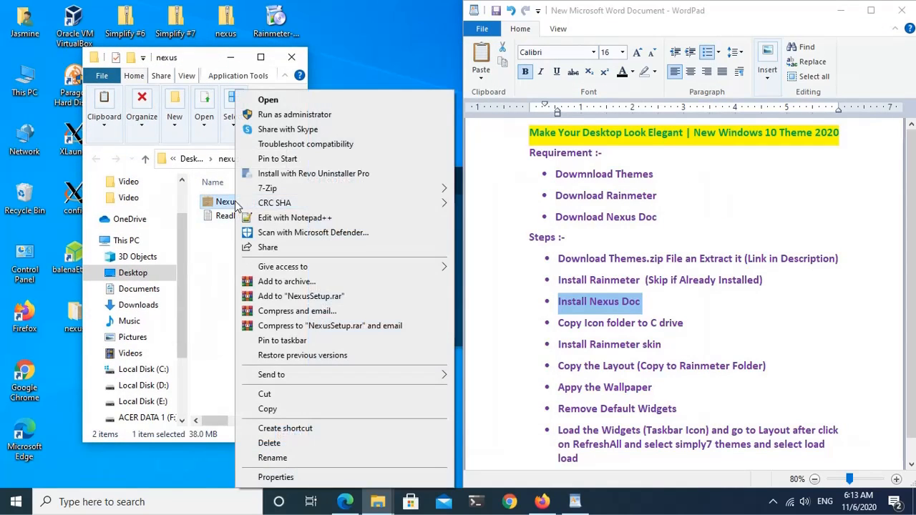
pyautogui.click(313, 115)
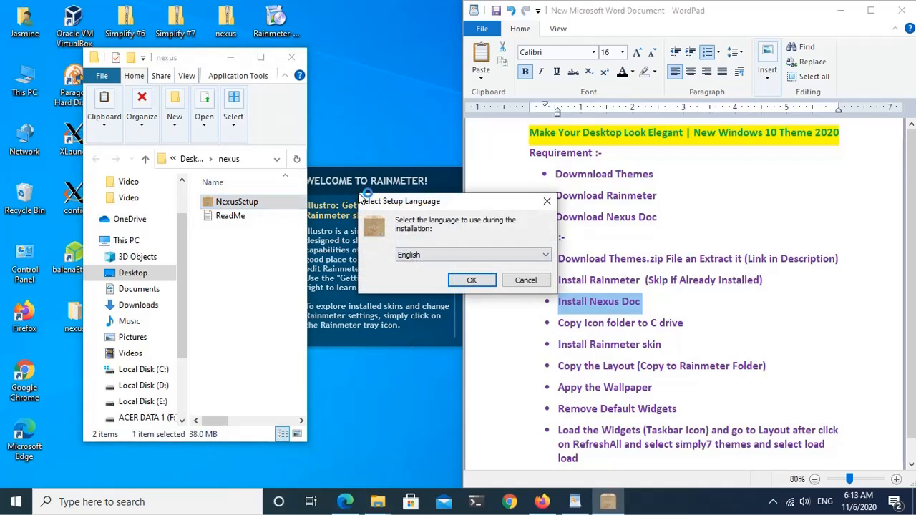
# Step: Install Nexus in English to C:\Program Files (x86)\Winstep with Launch Nexus enabled, and exit the elevated Nexus instance
pyautogui.click(297, 59)
pyautogui.click(470, 280)
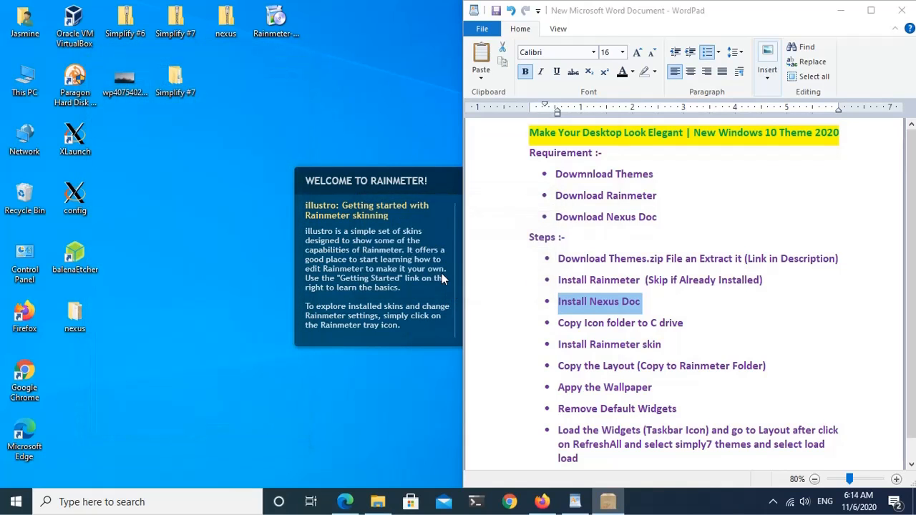
pyautogui.click(384, 319)
pyautogui.click(536, 358)
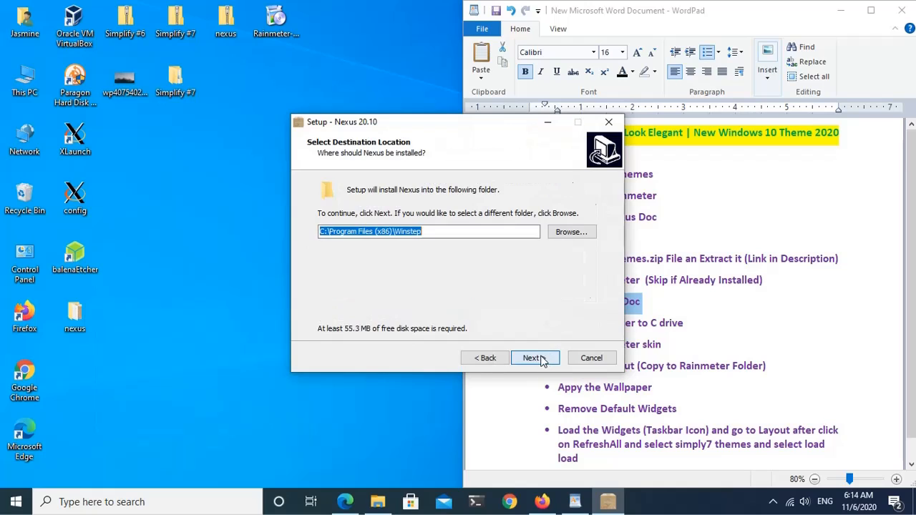
pyautogui.click(536, 358)
pyautogui.click(536, 358)
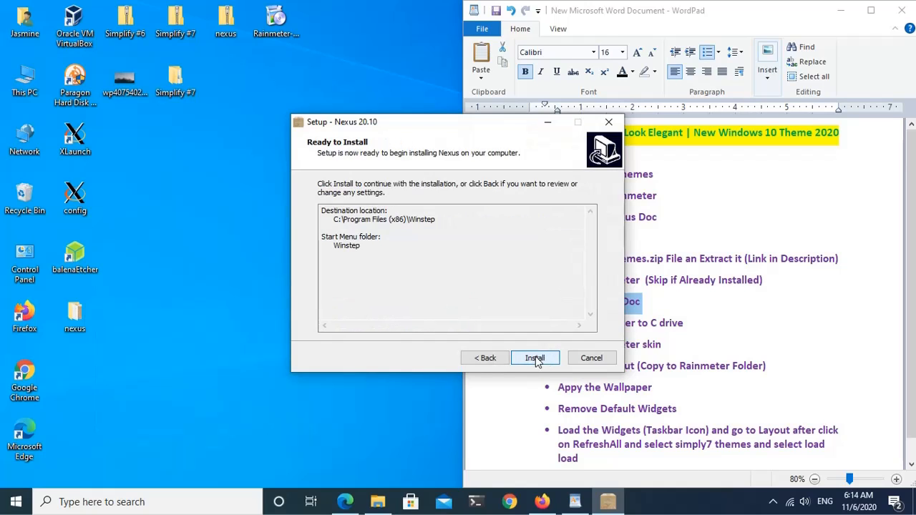
pyautogui.click(536, 358)
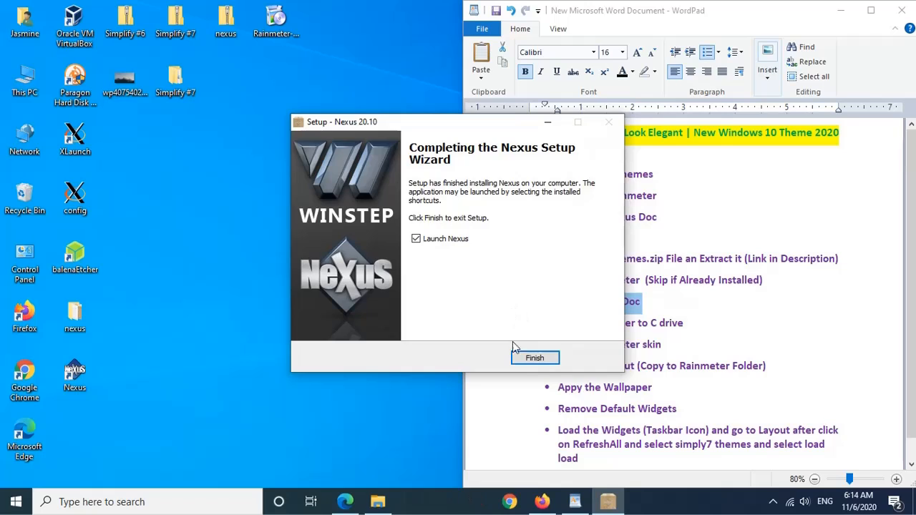
pyautogui.click(527, 358)
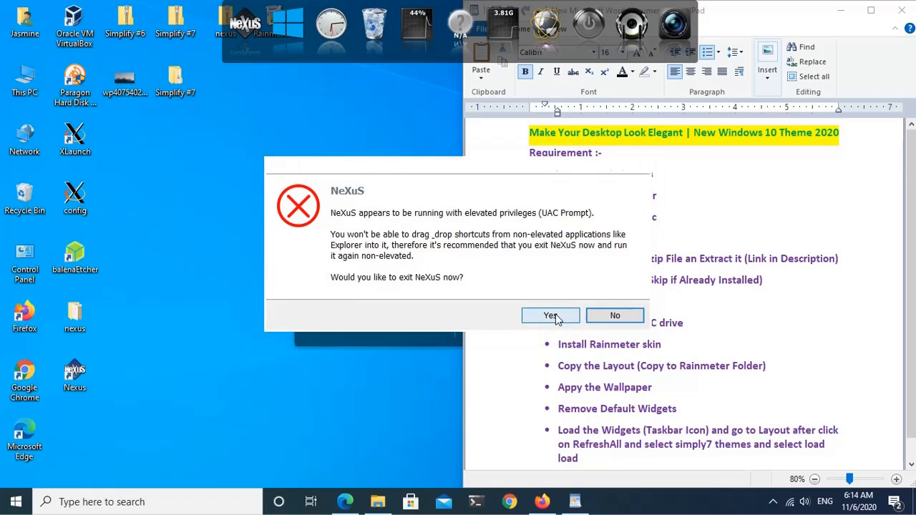
pyautogui.click(550, 316)
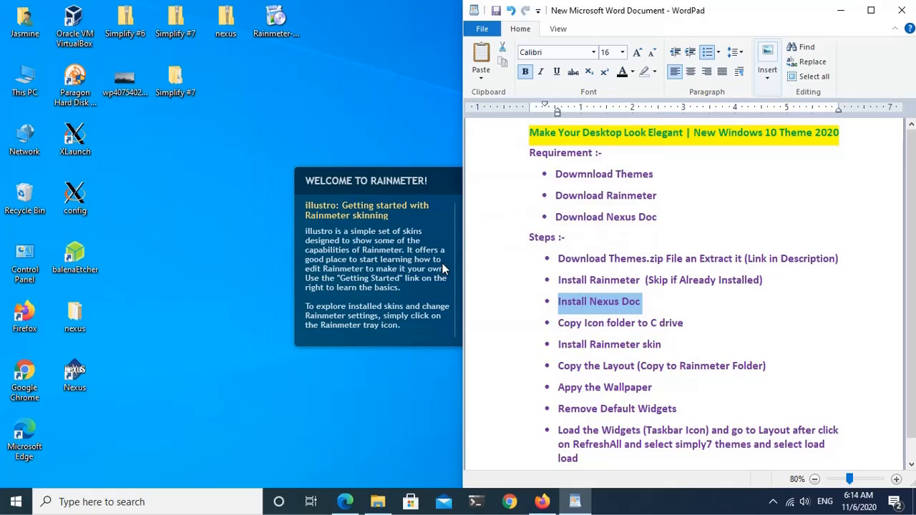
pyautogui.click(578, 94)
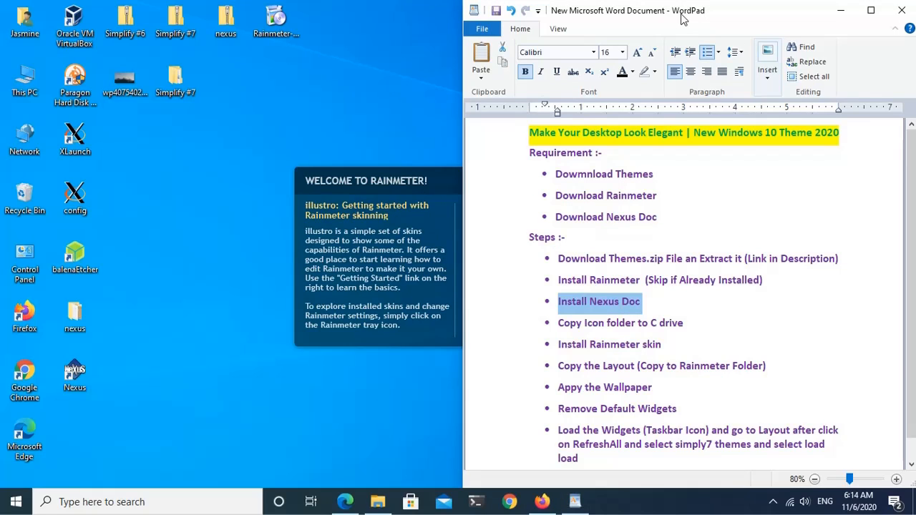
pyautogui.moveTo(686, 324); pyautogui.dragTo(563, 324)
pyautogui.click(699, 324)
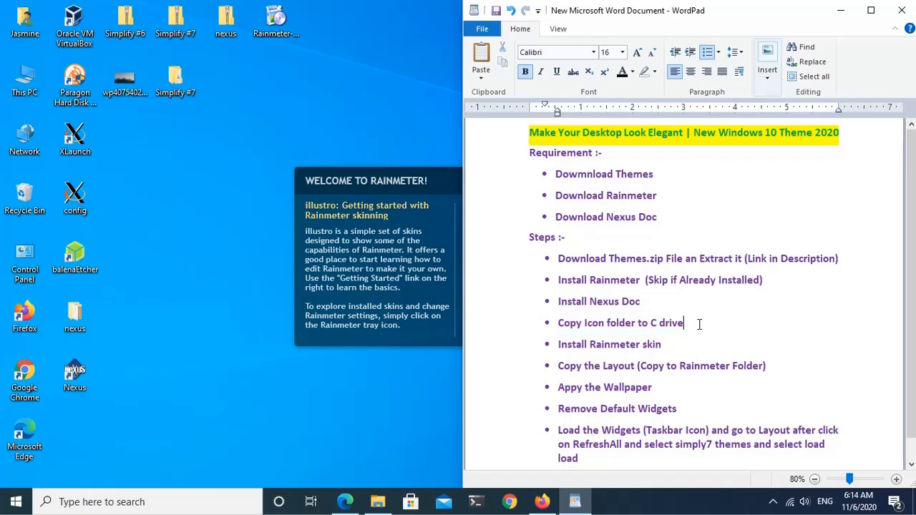
# Step: Open the inner Simplify #7 folder on the Desktop and examine its 1. Rainmeter and 2. Nexus Dock subfolders
pyautogui.doubleClick(176, 79)
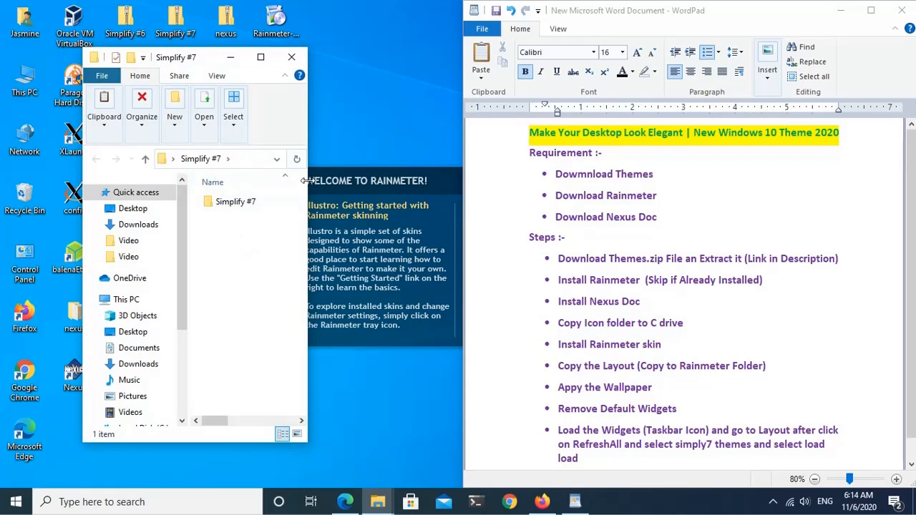
pyautogui.moveTo(308, 180); pyautogui.dragTo(431, 181)
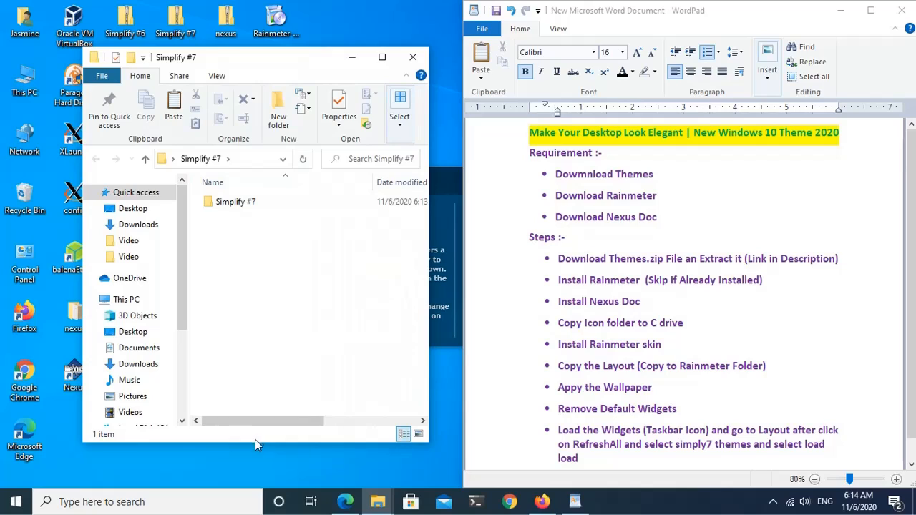
pyautogui.moveTo(256, 442); pyautogui.dragTo(256, 360)
pyautogui.doubleClick(257, 204)
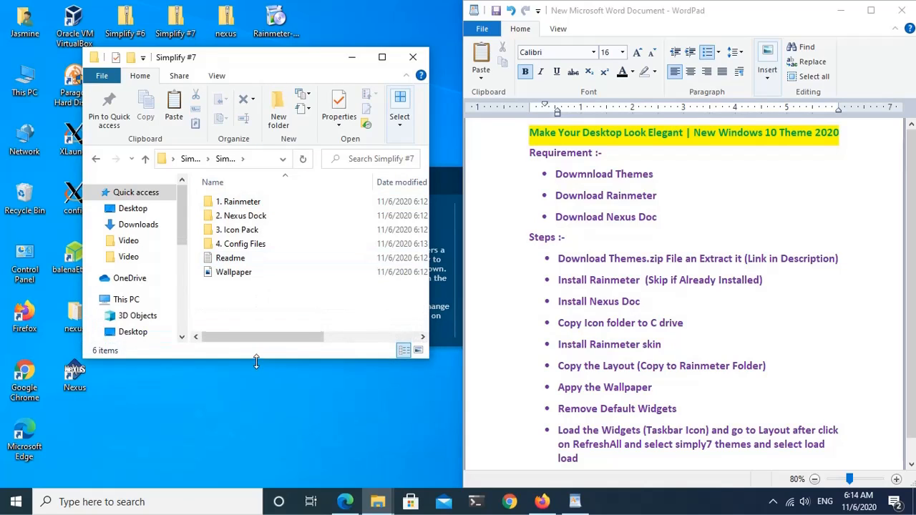
pyautogui.doubleClick(247, 203)
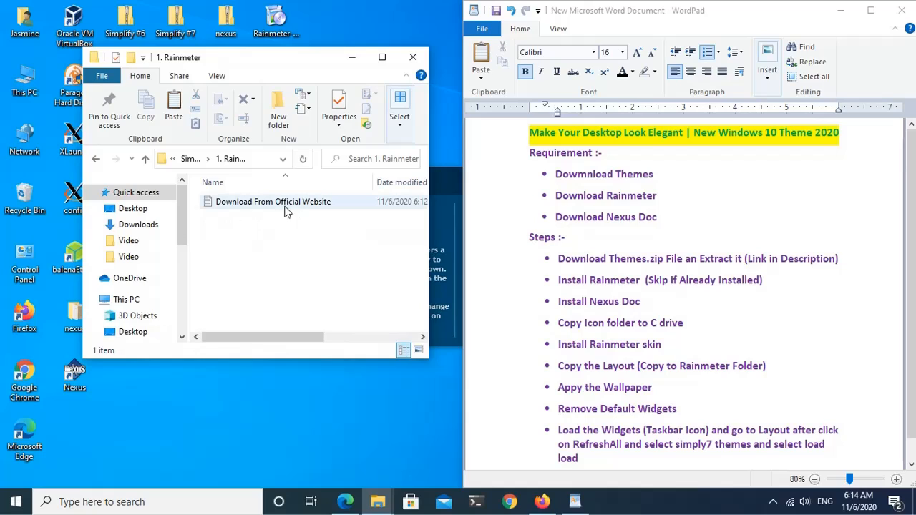
pyautogui.click(145, 159)
pyautogui.doubleClick(241, 216)
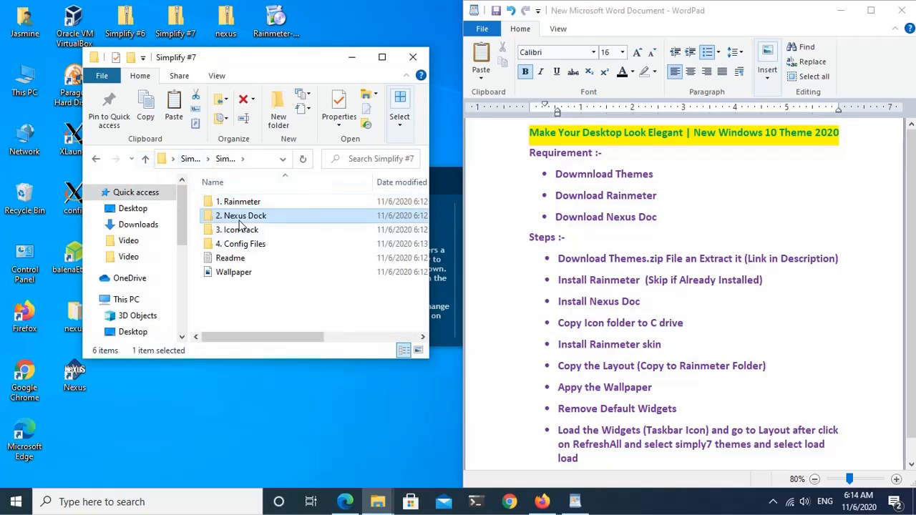
pyautogui.click(146, 159)
# Step: Copy the Icons folder from 3. Icon Pack to the root of Local Disk (C:)
pyautogui.doubleClick(231, 230)
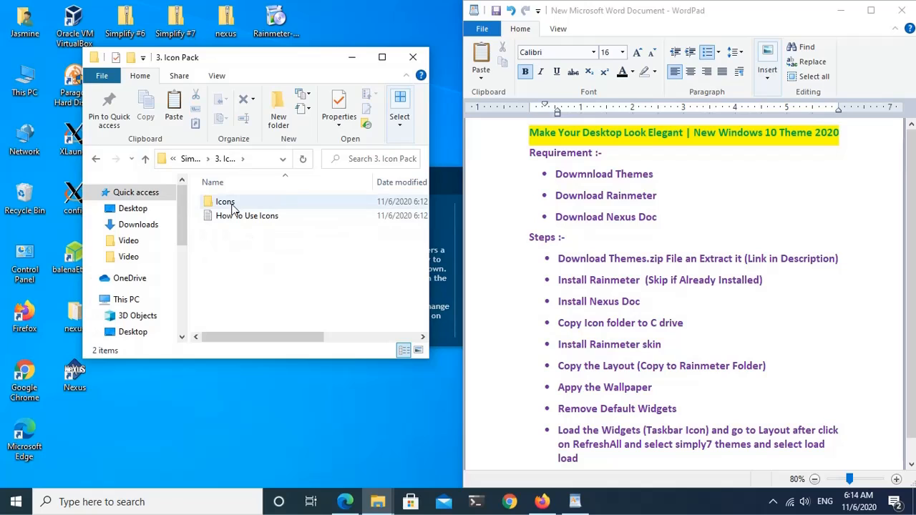
pyautogui.click(232, 207)
pyautogui.rightClick(235, 209)
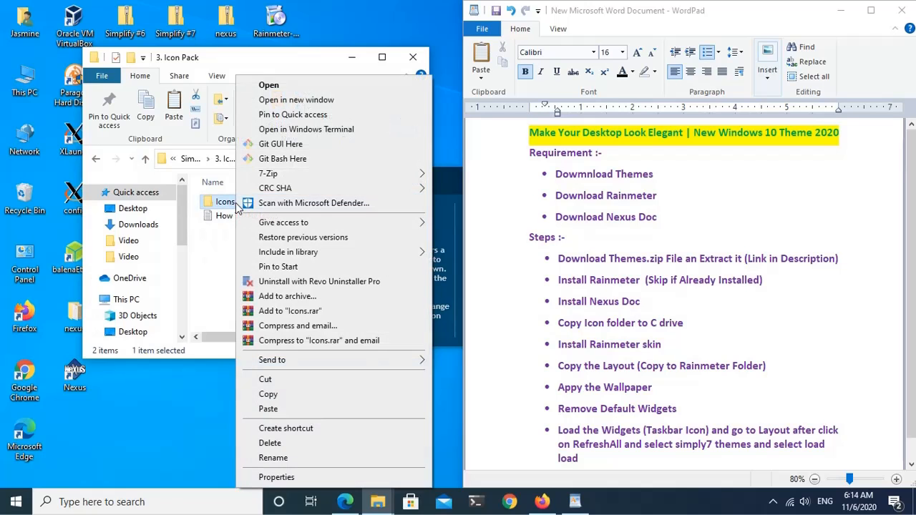
pyautogui.click(270, 396)
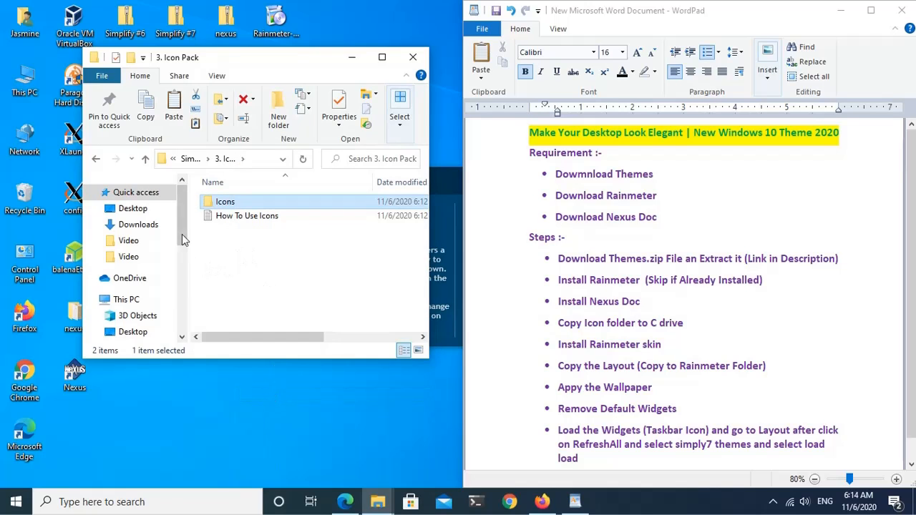
pyautogui.scroll(-3, 181, 234)
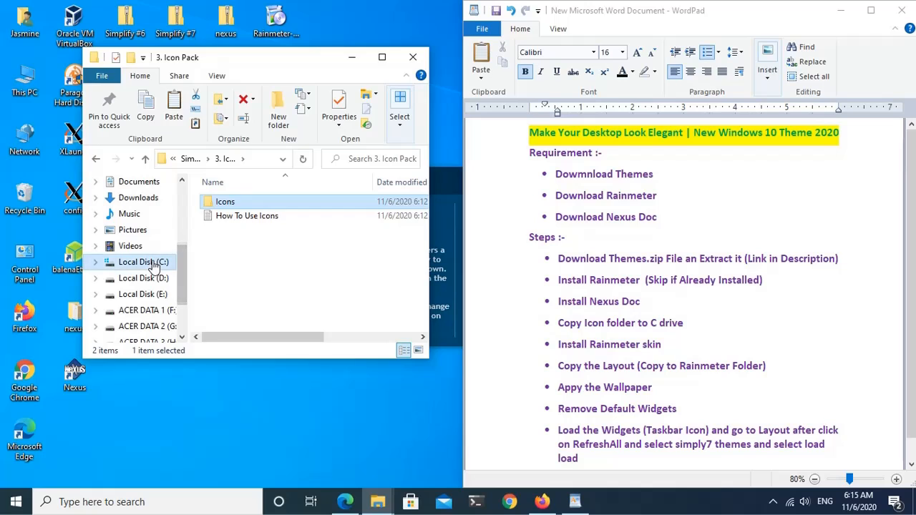
pyautogui.click(153, 264)
pyautogui.rightClick(232, 304)
pyautogui.click(276, 379)
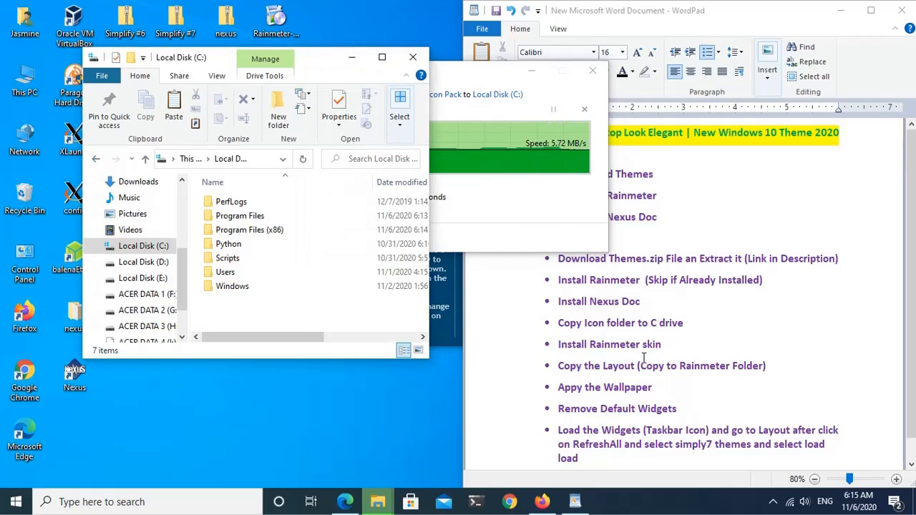
pyautogui.click(689, 326)
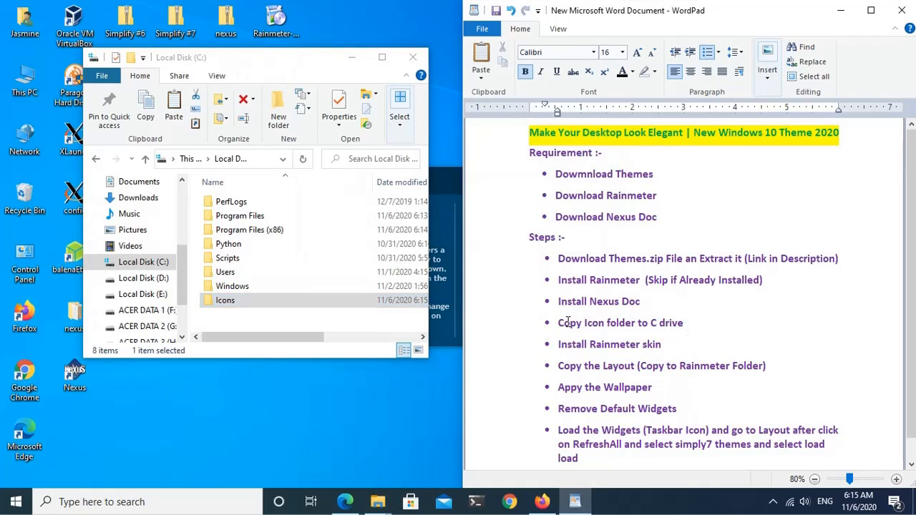
pyautogui.moveTo(687, 324); pyautogui.dragTo(583, 324)
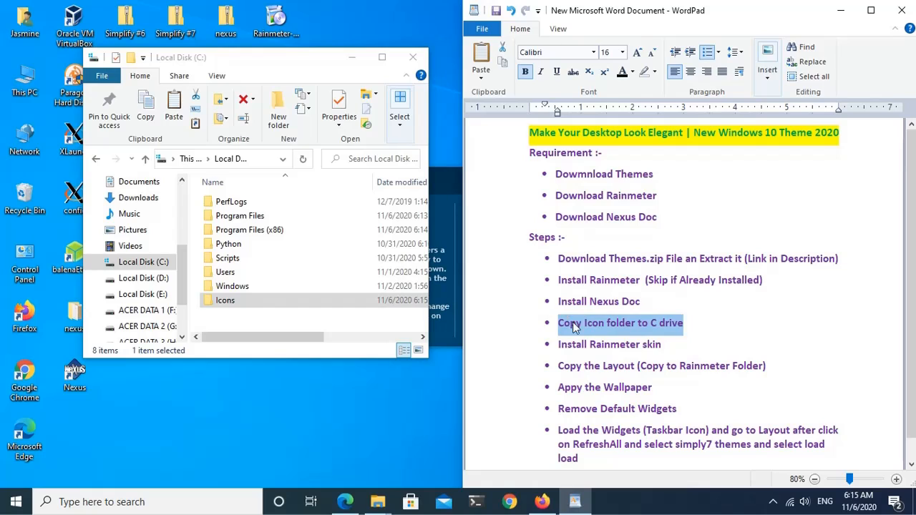
pyautogui.moveTo(663, 346); pyautogui.dragTo(571, 345)
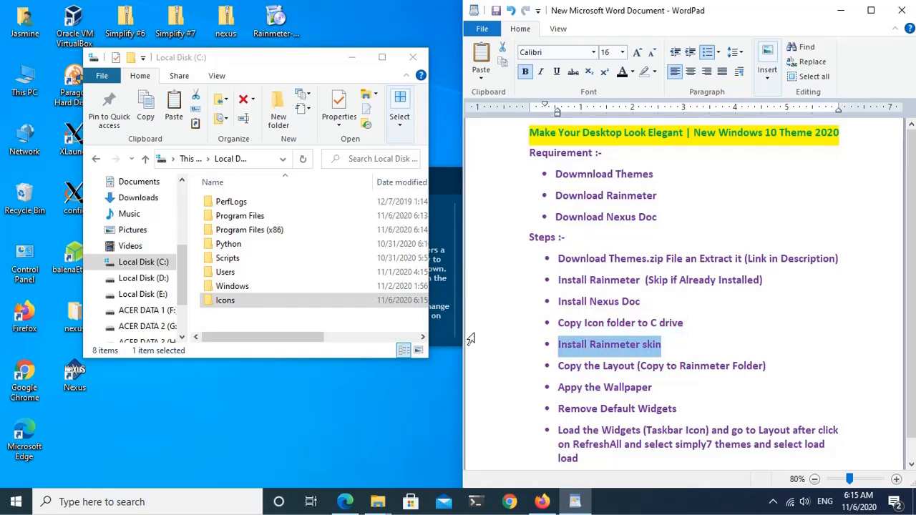
# Step: Install the Qatella Rainmeter skin from 4. Config Files > 1. Rainmeter Skins in the Simplify #7 folder
pyautogui.click(97, 159)
pyautogui.click(96, 159)
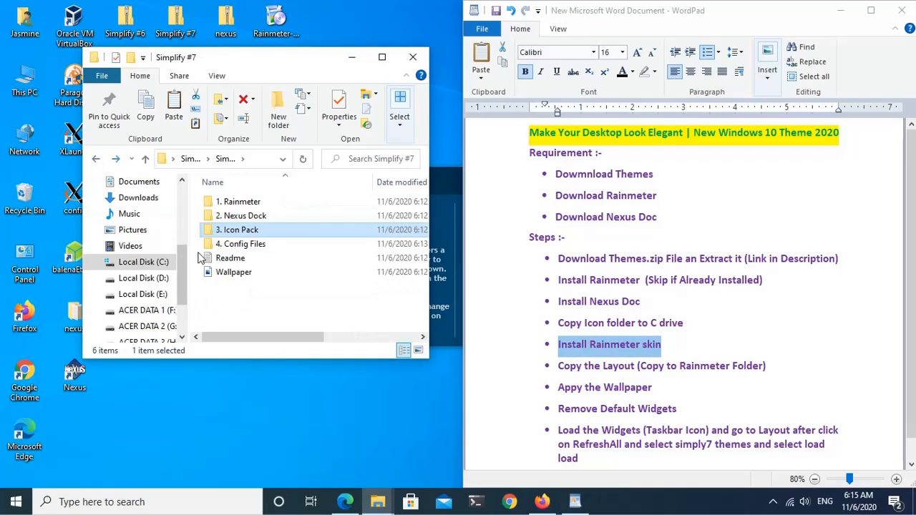
pyautogui.doubleClick(246, 243)
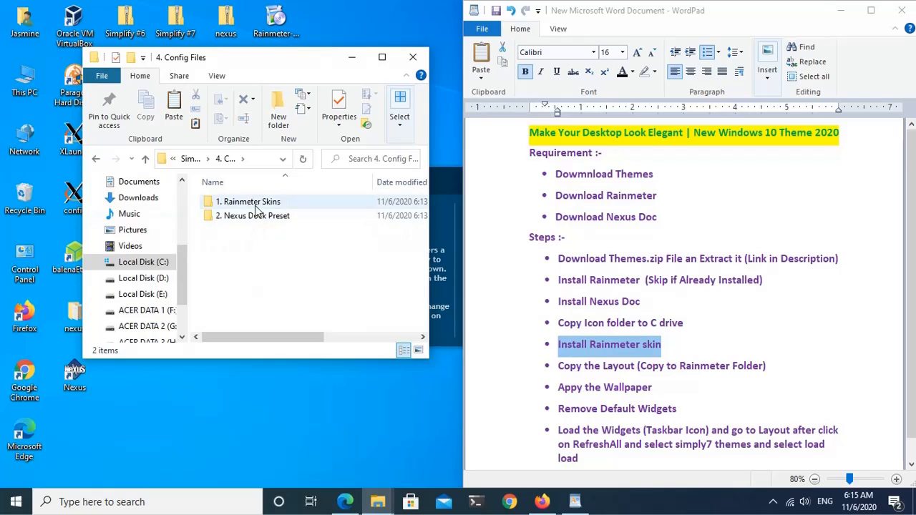
pyautogui.doubleClick(244, 202)
pyautogui.click(234, 236)
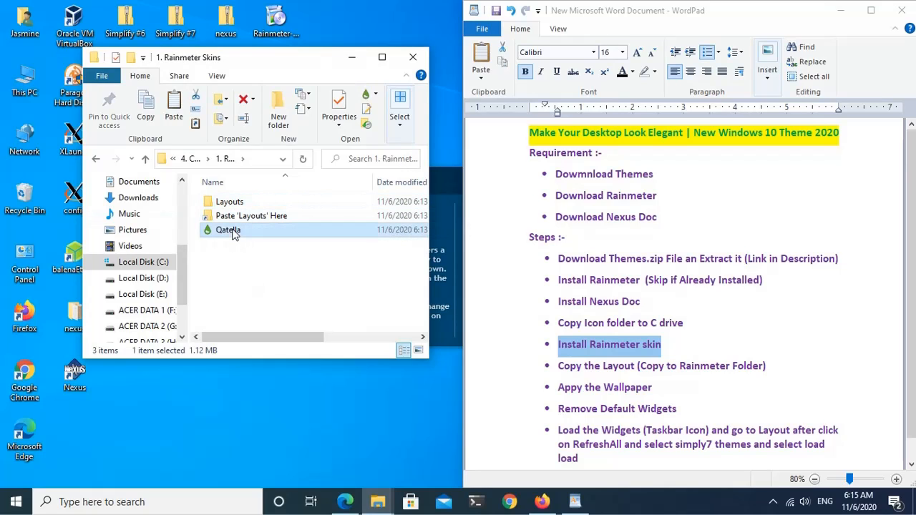
pyautogui.rightClick(233, 235)
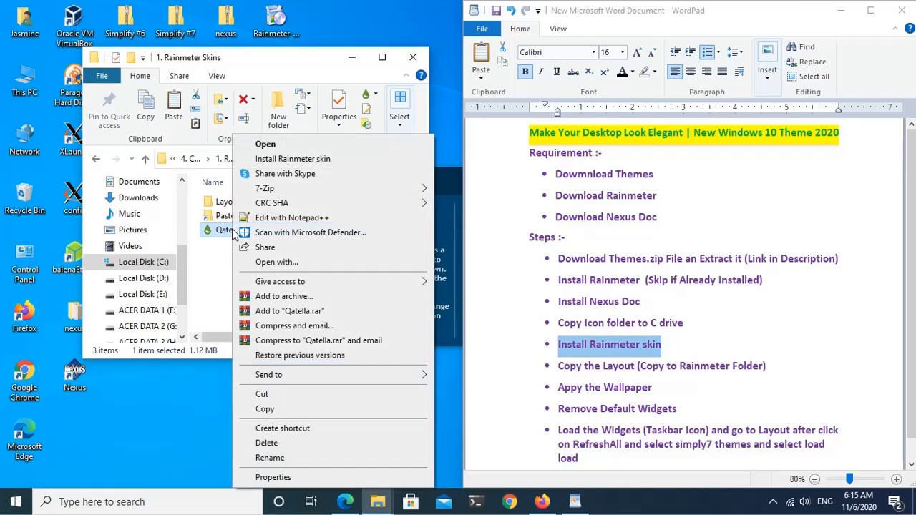
pyautogui.click(288, 160)
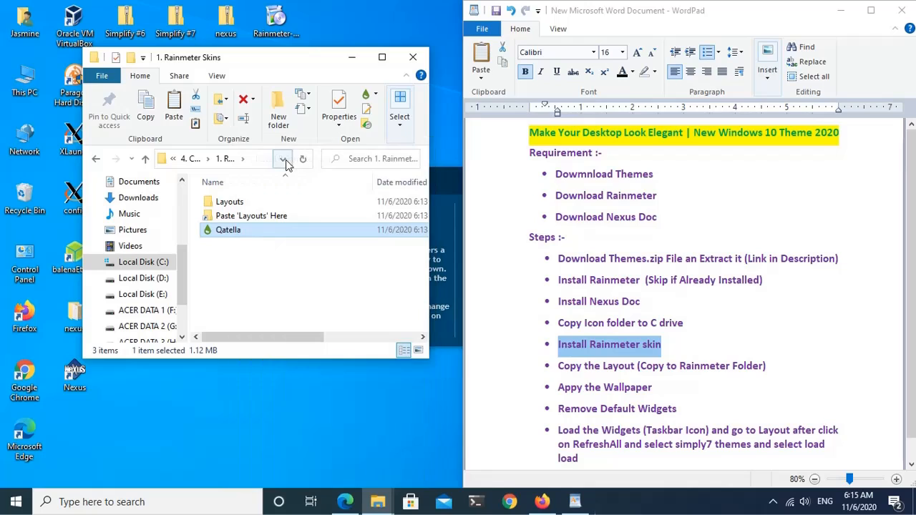
pyautogui.click(504, 375)
# Step: Copy the Layouts folder from 1. Rainmeter Skins into the Rainmeter folder reached through the Paste 'Layouts' Here shortcut
pyautogui.moveTo(558, 367); pyautogui.dragTo(695, 372)
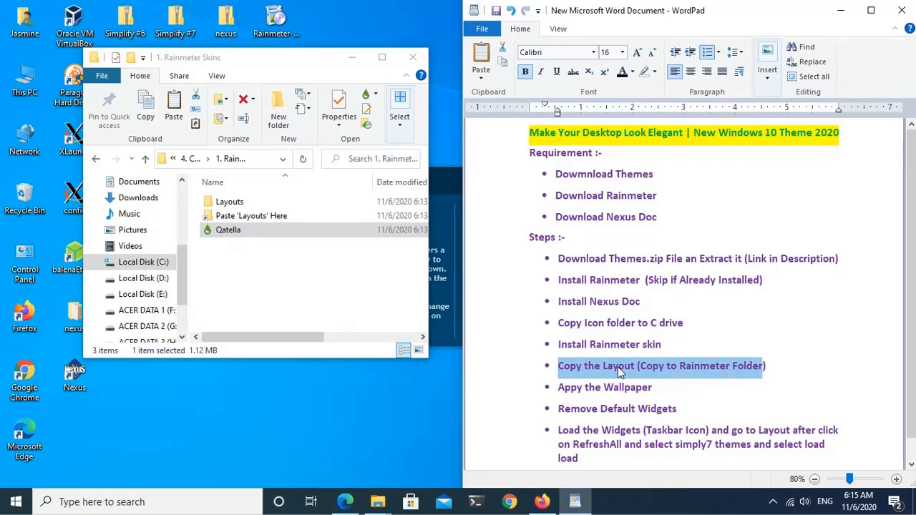
pyautogui.click(231, 204)
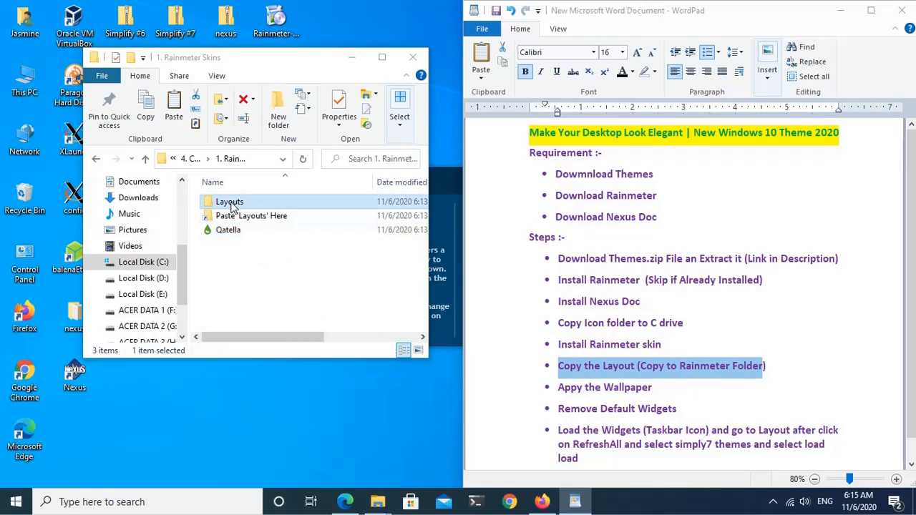
pyautogui.rightClick(230, 207)
pyautogui.click(265, 395)
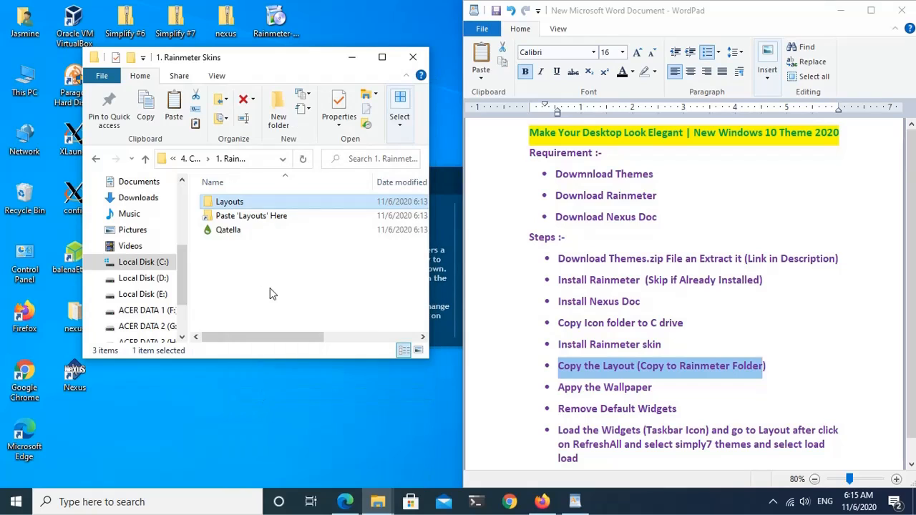
pyautogui.click(255, 217)
pyautogui.rightClick(251, 218)
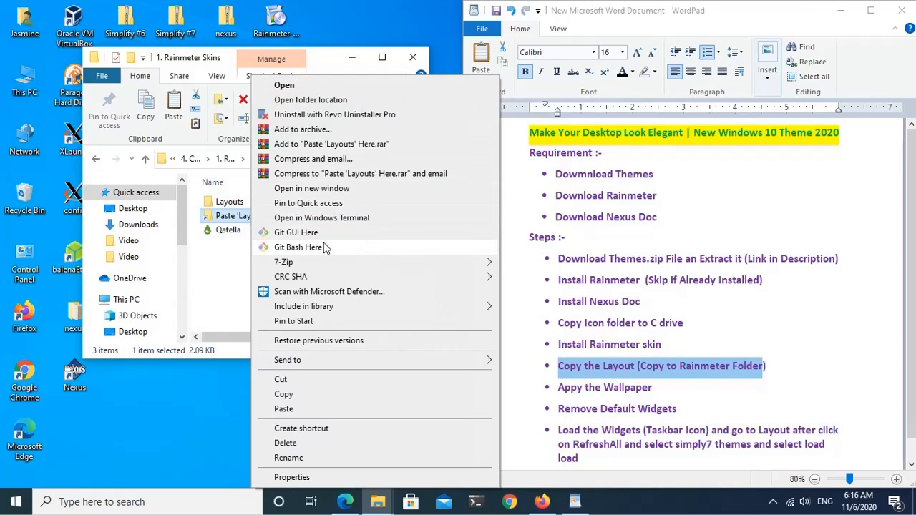
pyautogui.click(311, 188)
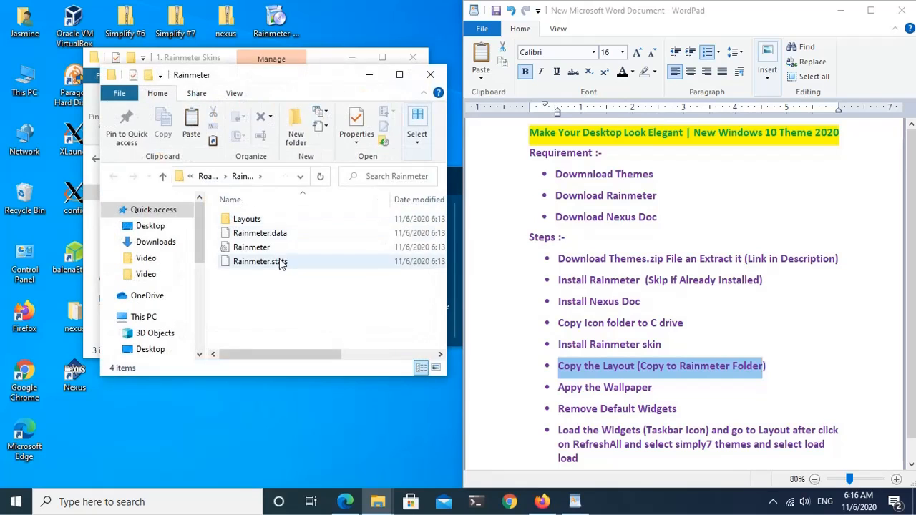
pyautogui.moveTo(286, 75); pyautogui.dragTo(313, 242)
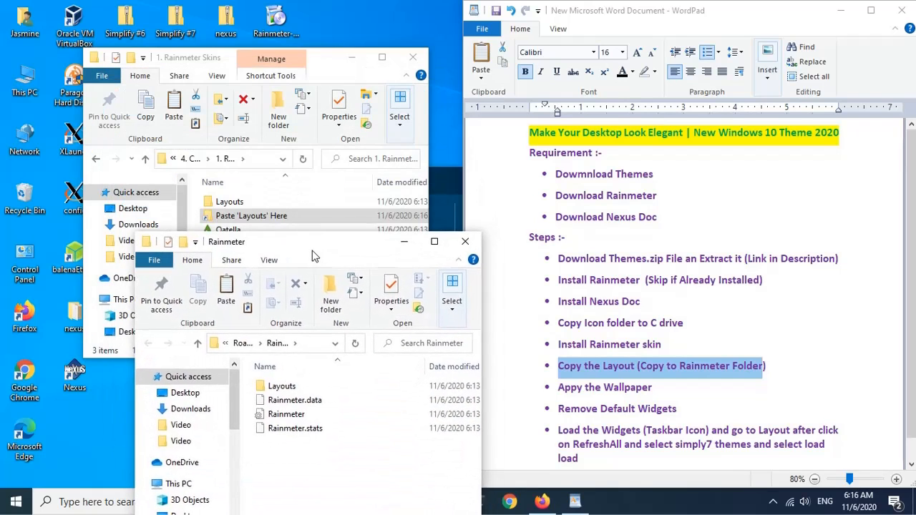
pyautogui.rightClick(298, 459)
pyautogui.click(344, 372)
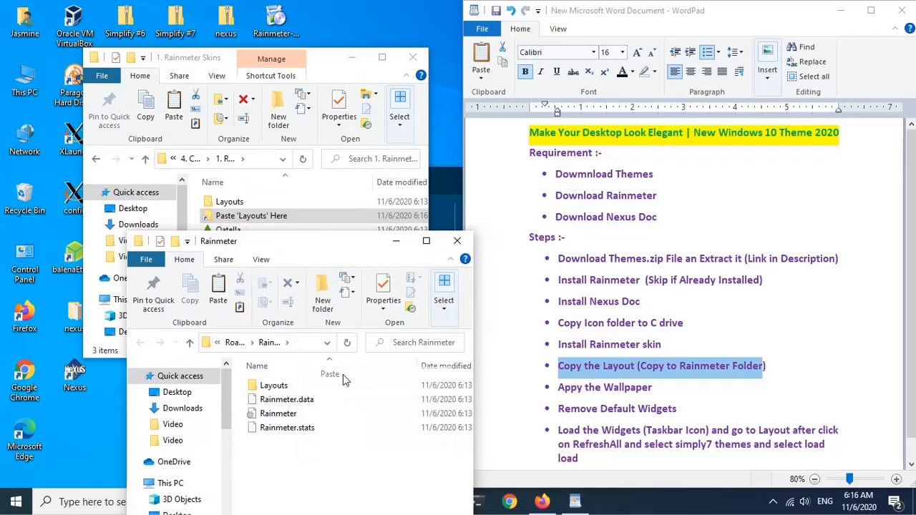
pyautogui.click(456, 241)
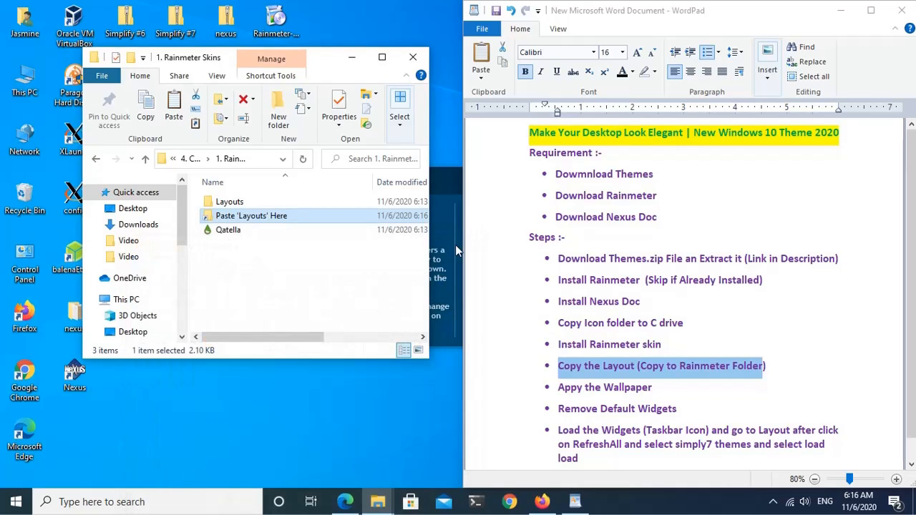
# Step: Set the Wallpaper image in the inner Simplify #7 folder as the desktop background and close the folder window
pyautogui.click(596, 394)
pyautogui.moveTo(660, 388); pyautogui.dragTo(579, 388)
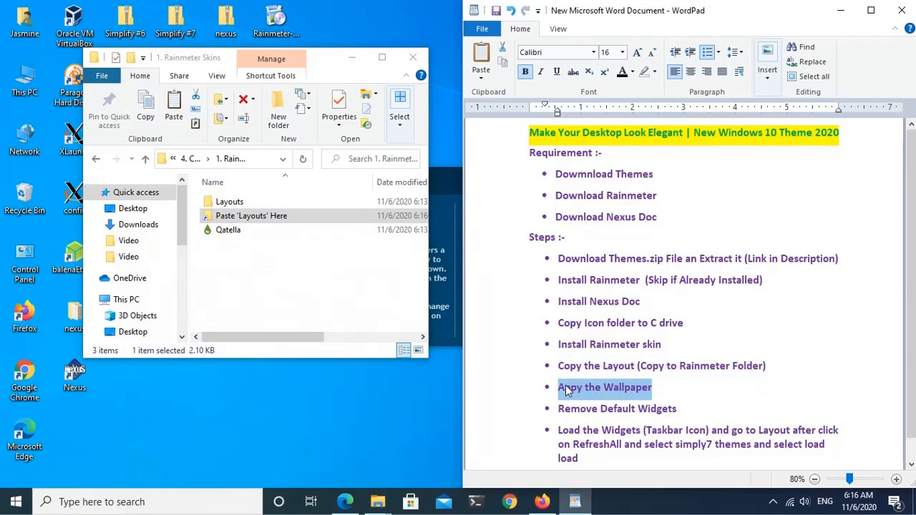
pyautogui.click(146, 160)
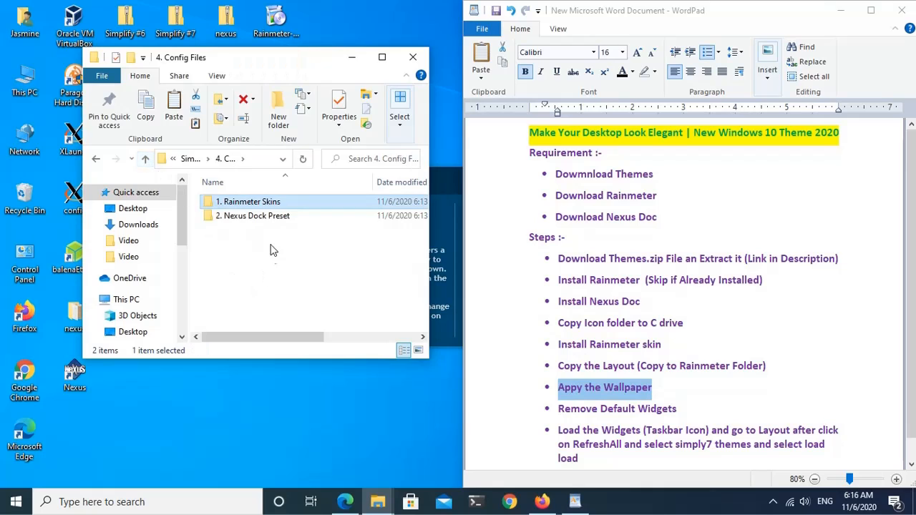
pyautogui.click(148, 161)
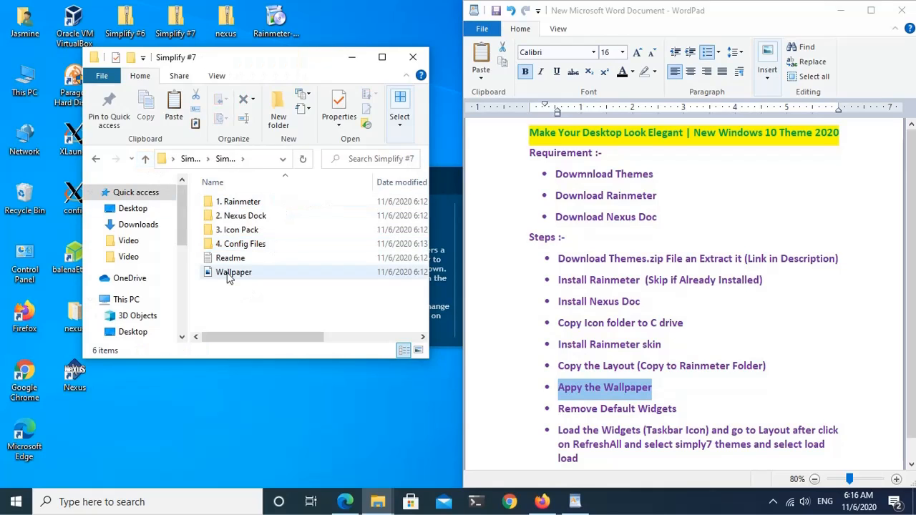
pyautogui.click(226, 273)
pyautogui.rightClick(227, 277)
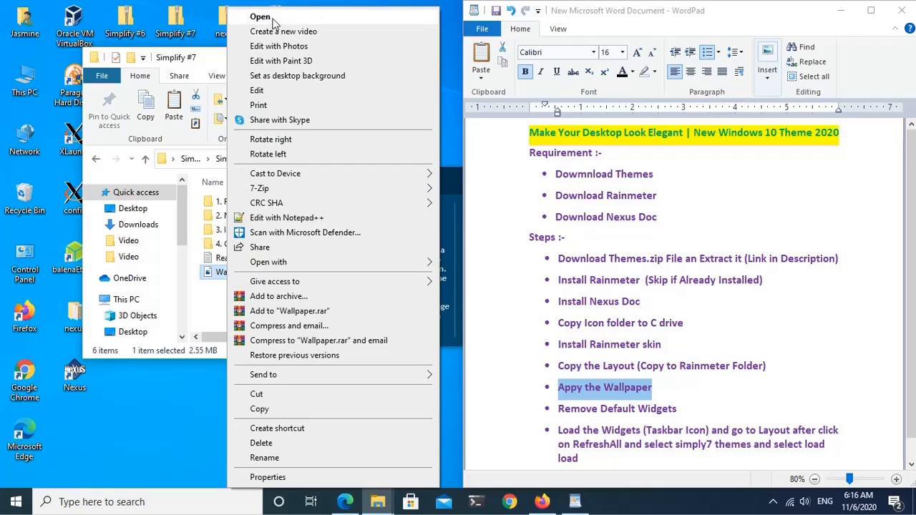
pyautogui.click(290, 76)
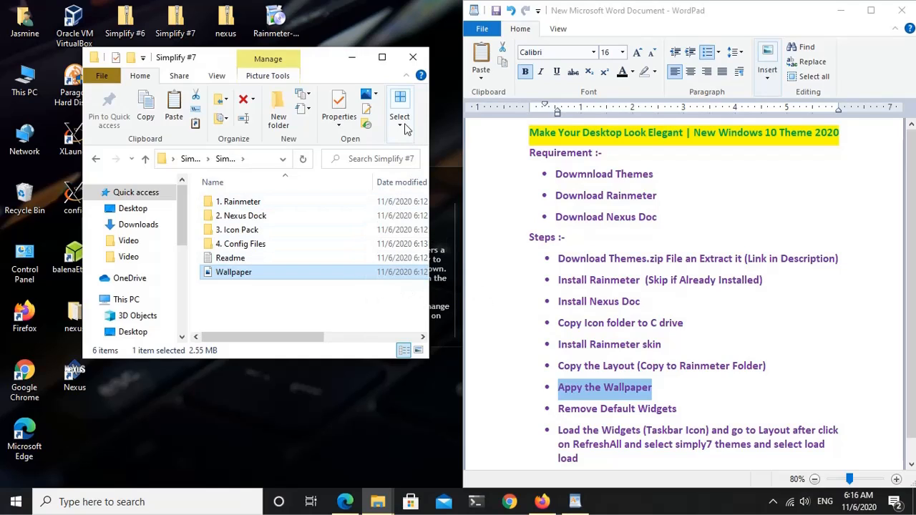
pyautogui.click(414, 58)
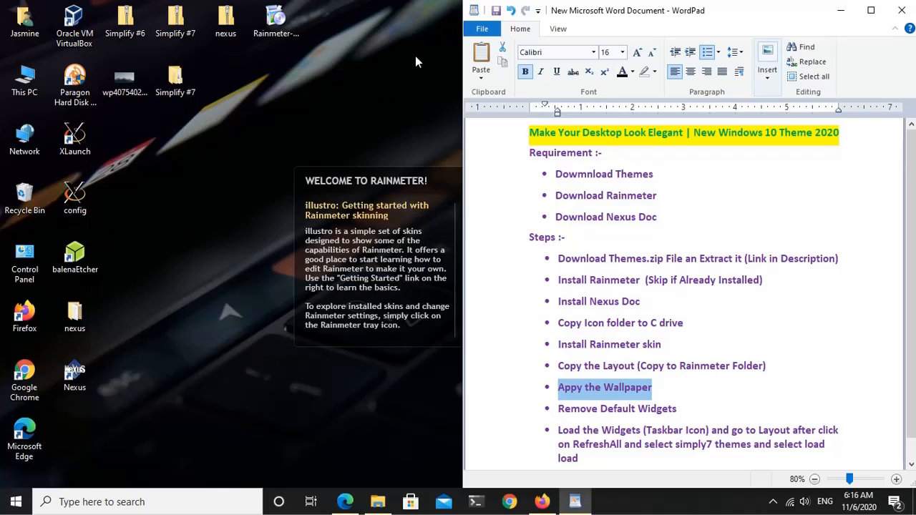
# Step: Minimize the notes and unload the default illustro Welcome, Disk, System and Clock skins from the desktop
pyautogui.click(842, 11)
pyautogui.rightClick(463, 186)
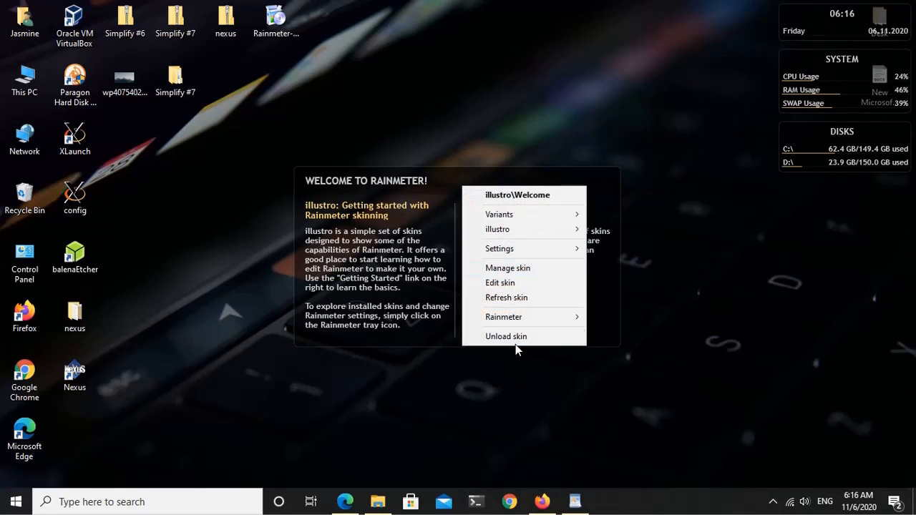
pyautogui.click(515, 342)
pyautogui.rightClick(827, 153)
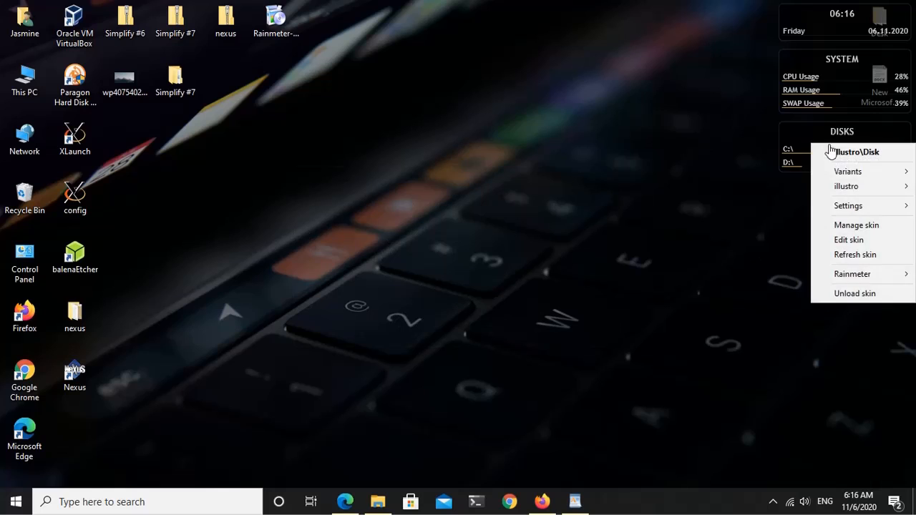
pyautogui.click(852, 290)
pyautogui.rightClick(836, 85)
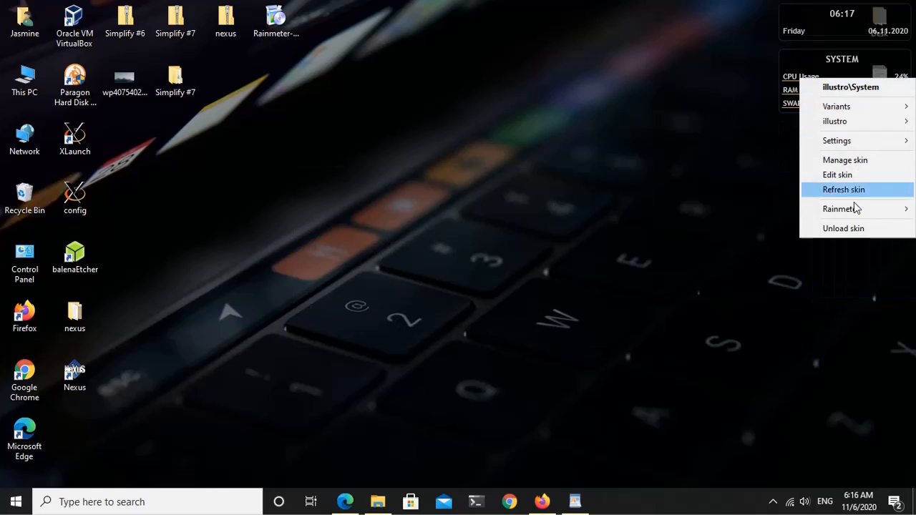
pyautogui.click(855, 226)
pyautogui.rightClick(836, 24)
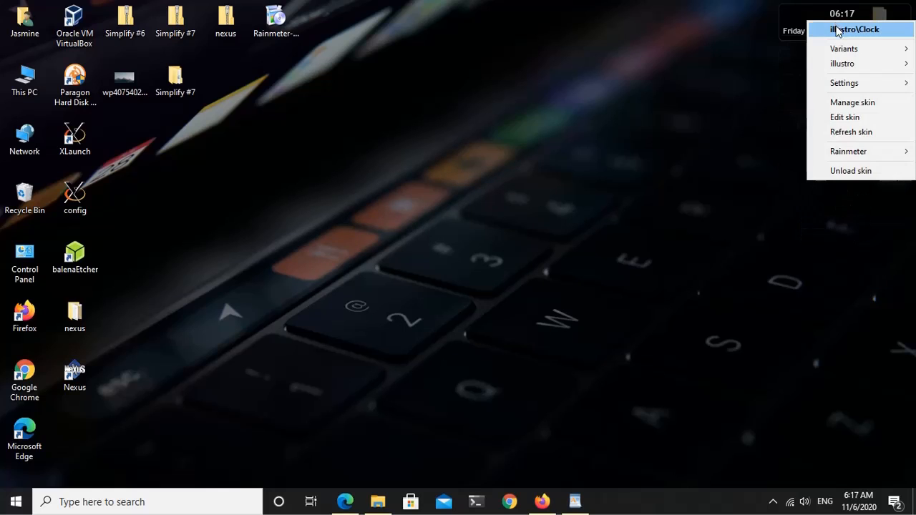
pyautogui.click(852, 171)
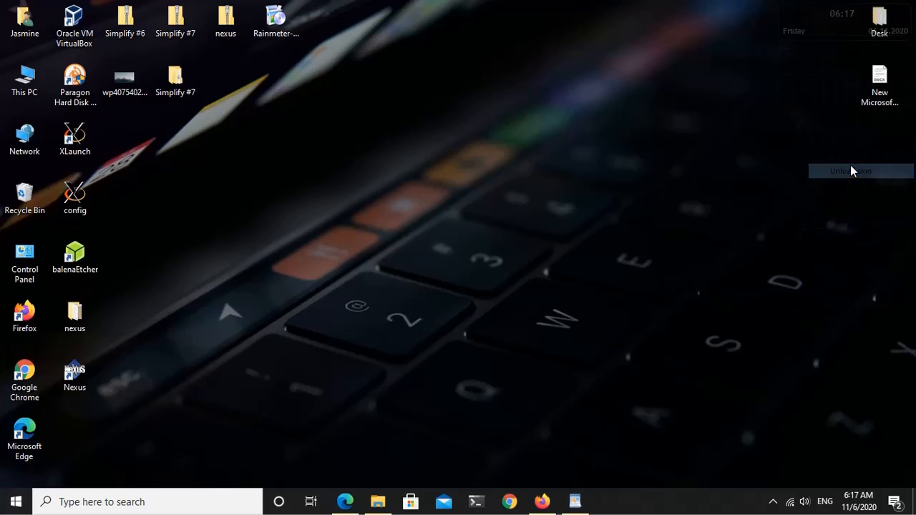
# Step: Refresh all in the Rainmeter manager, load the Simplify #7 (1080p) saved layout, and close the manager
pyautogui.click(772, 502)
pyautogui.click(787, 474)
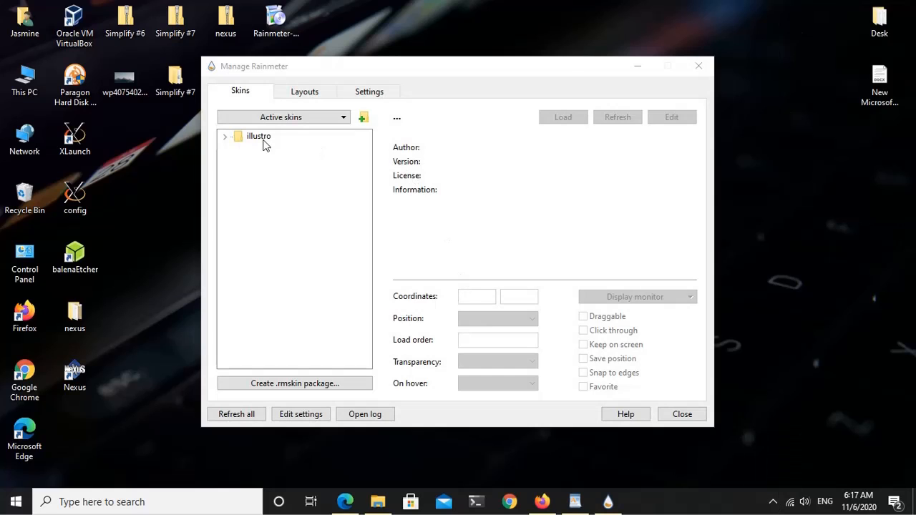
pyautogui.click(309, 91)
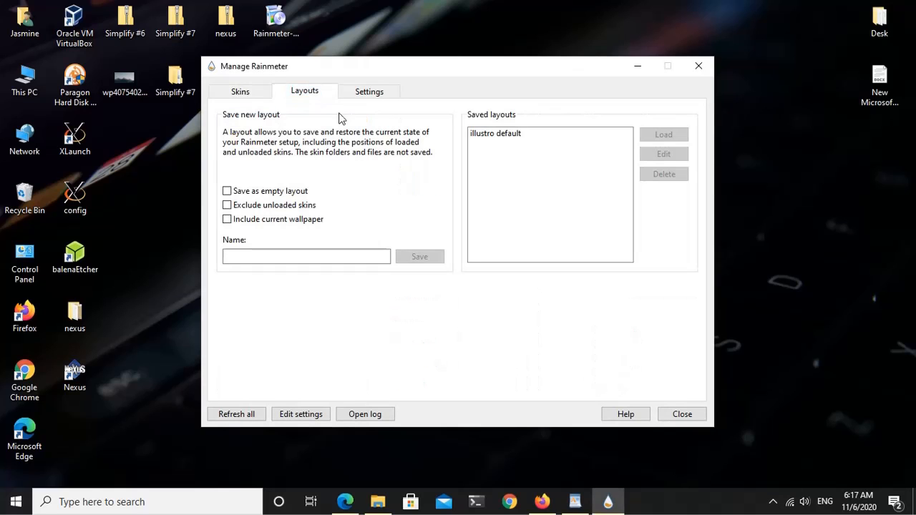
pyautogui.click(242, 420)
pyautogui.click(520, 154)
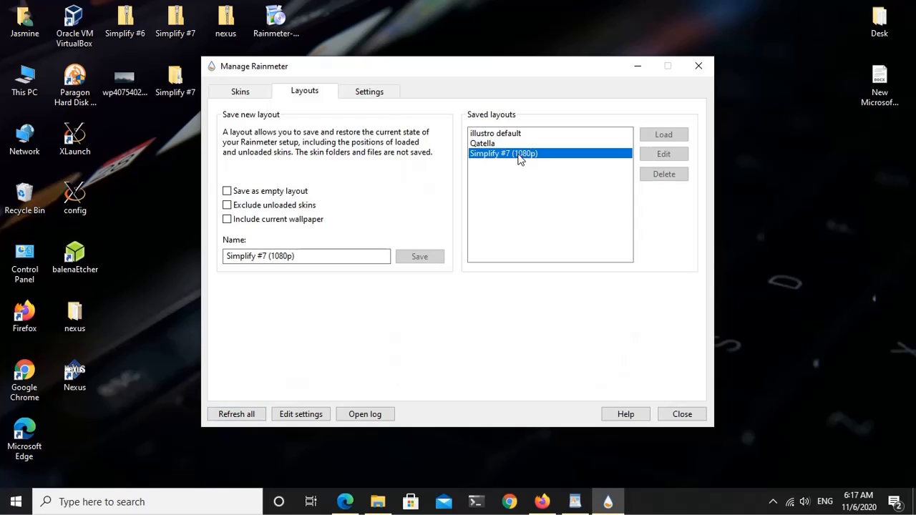
pyautogui.click(575, 502)
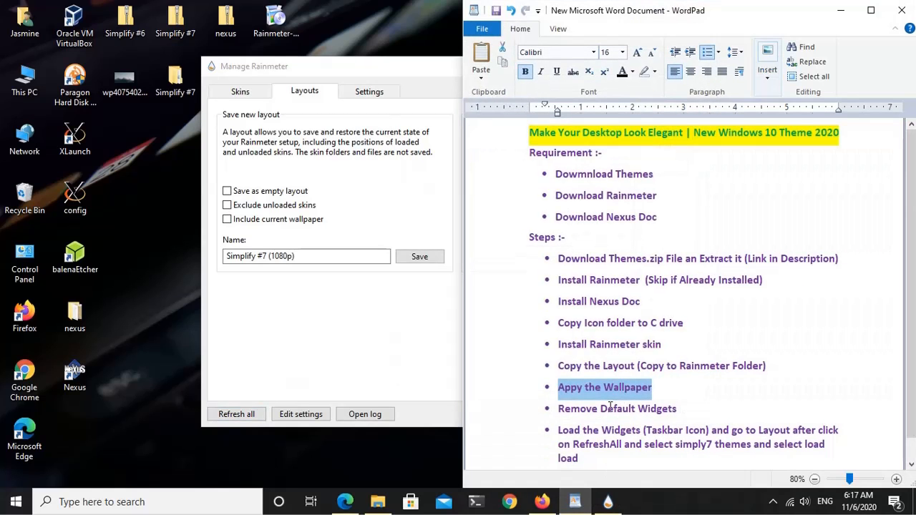
pyautogui.click(591, 414)
pyautogui.moveTo(571, 435); pyautogui.dragTo(604, 424)
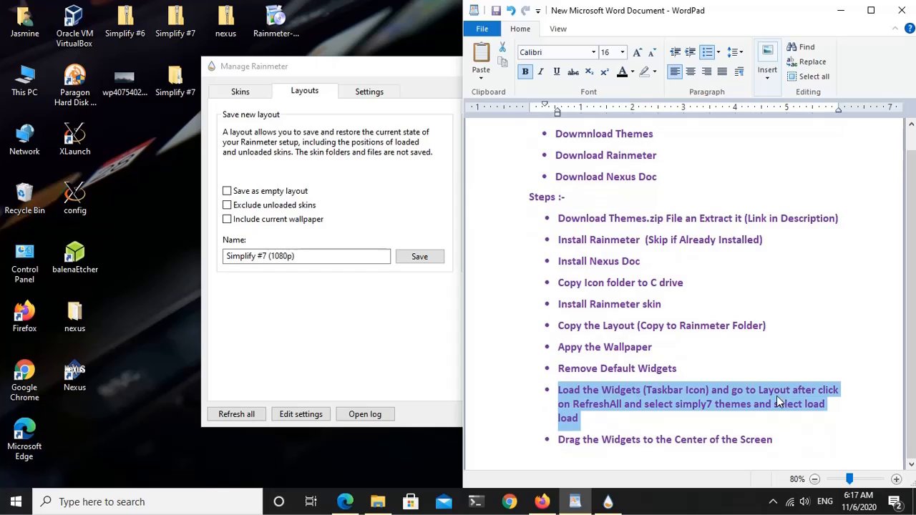
pyautogui.click(841, 10)
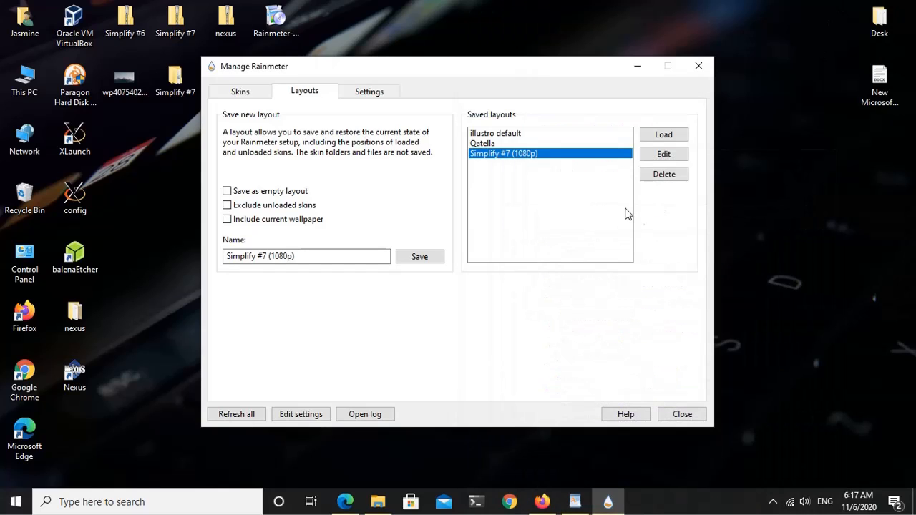
pyautogui.click(664, 136)
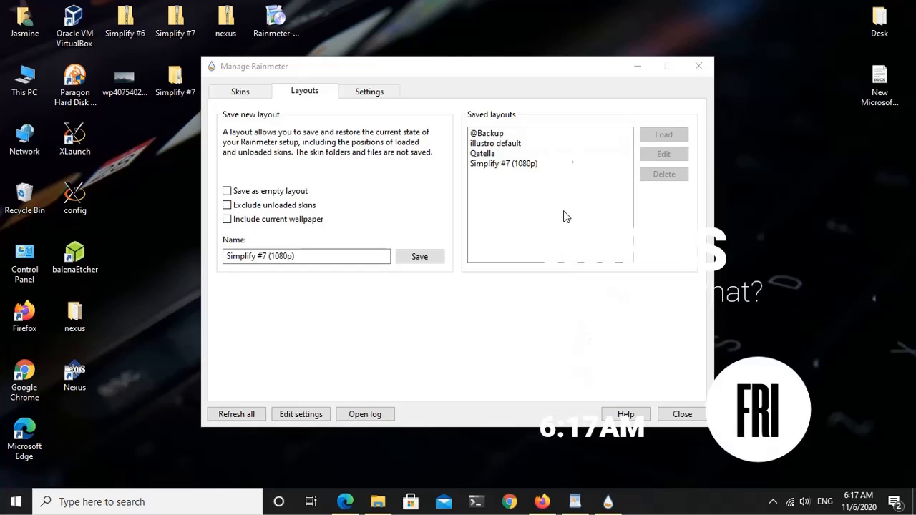
pyautogui.moveTo(542, 66); pyautogui.dragTo(524, 34)
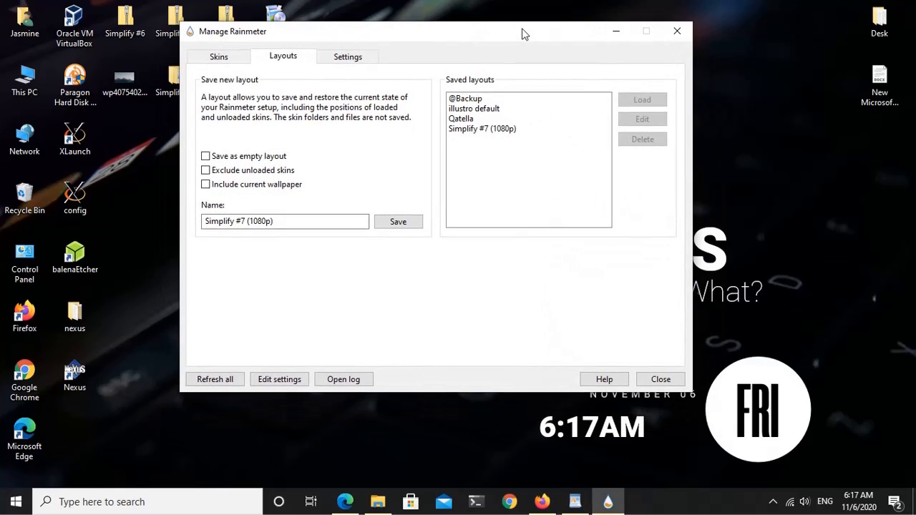
pyautogui.click(674, 378)
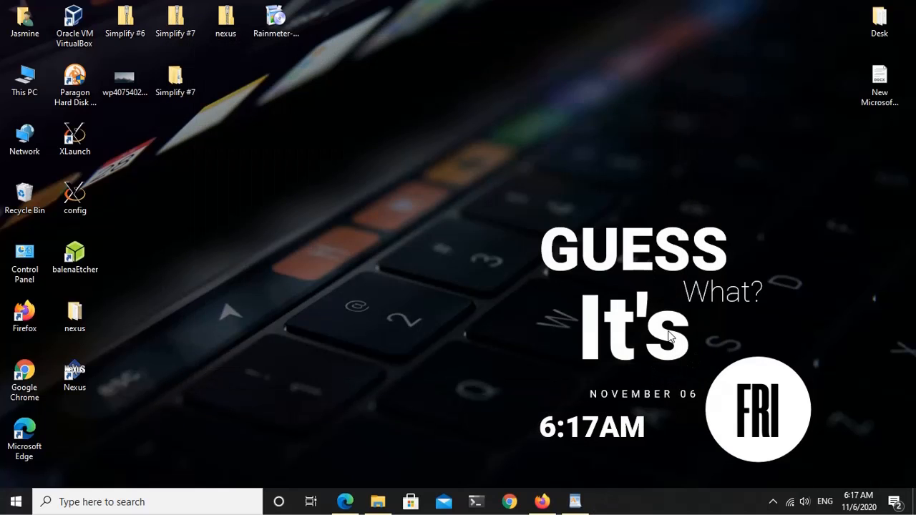
# Step: Move the GUESS What? date and time widget to the upper centre of the desktop
pyautogui.moveTo(669, 336); pyautogui.dragTo(461, 141)
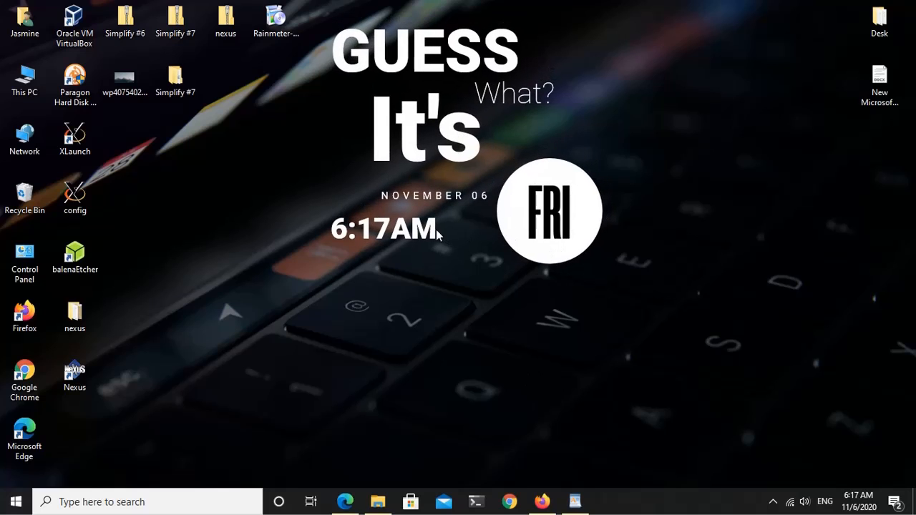
pyautogui.moveTo(438, 235); pyautogui.dragTo(401, 191)
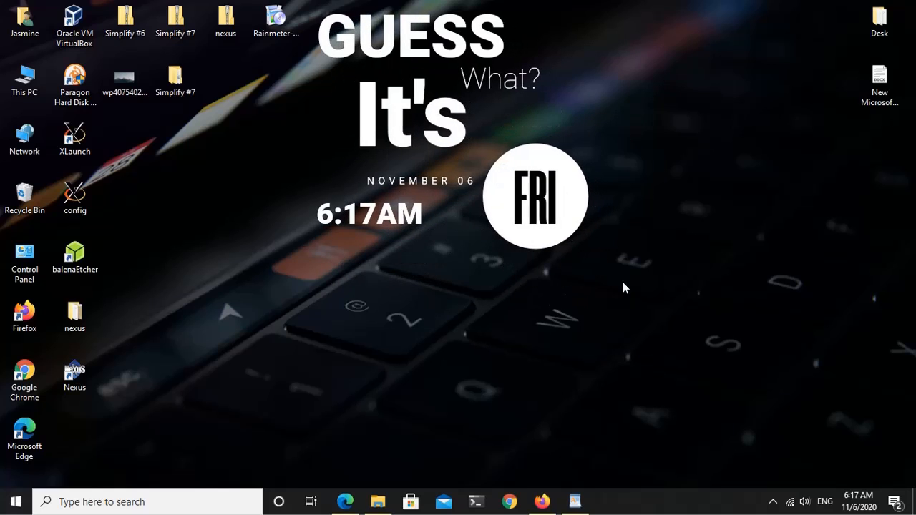
pyautogui.rightClick(660, 167)
pyautogui.click(706, 202)
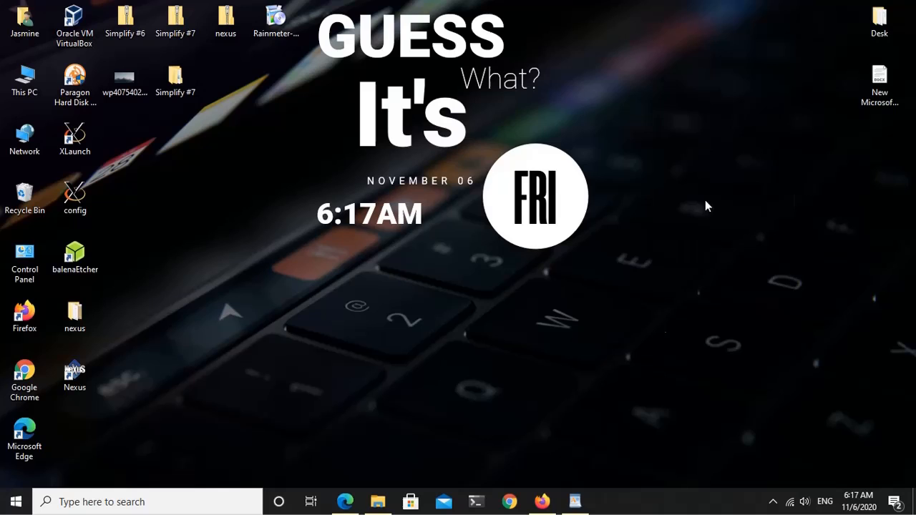
pyautogui.click(575, 503)
pyautogui.click(573, 510)
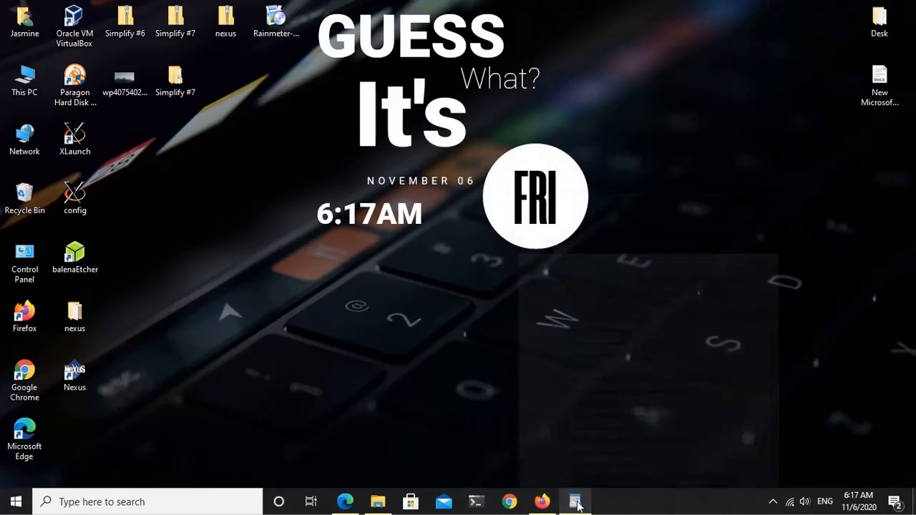
# Step: Launch the Nexus dock from the desktop and open the Advanced settings in its preferences
pyautogui.doubleClick(75, 373)
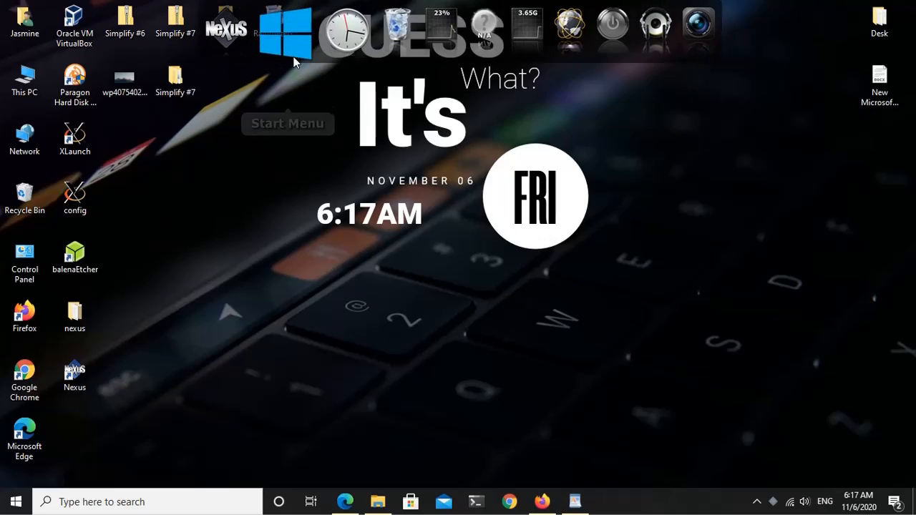
pyautogui.click(250, 44)
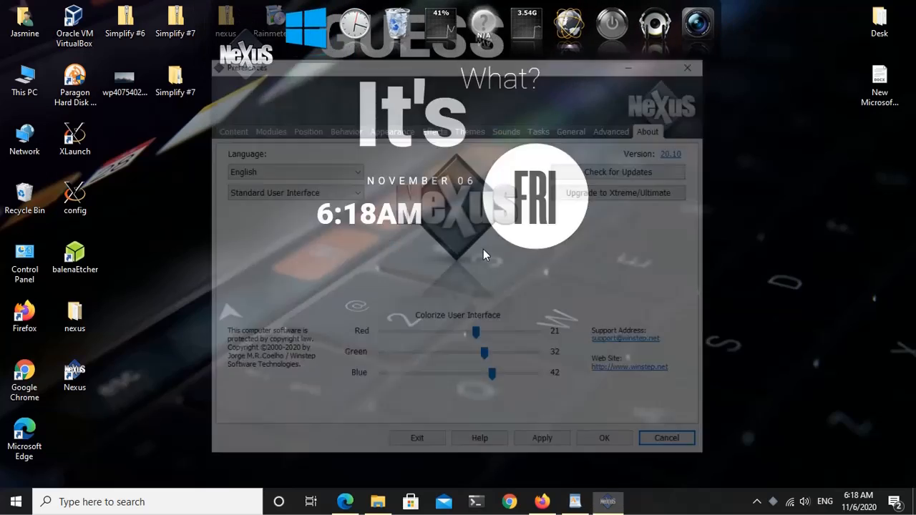
pyautogui.click(617, 129)
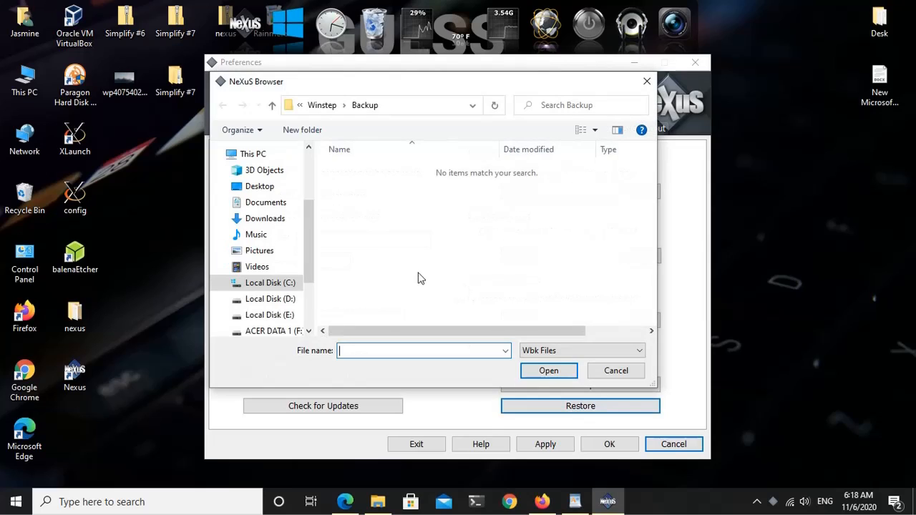
# Step: Restore the dock configuration from Nexus Dock Preset.wbk in the inner Simplify #7 folder's 4. Config Files\2. Nexus Dock Preset, and apply the preferences
pyautogui.moveTo(311, 247); pyautogui.dragTo(307, 214)
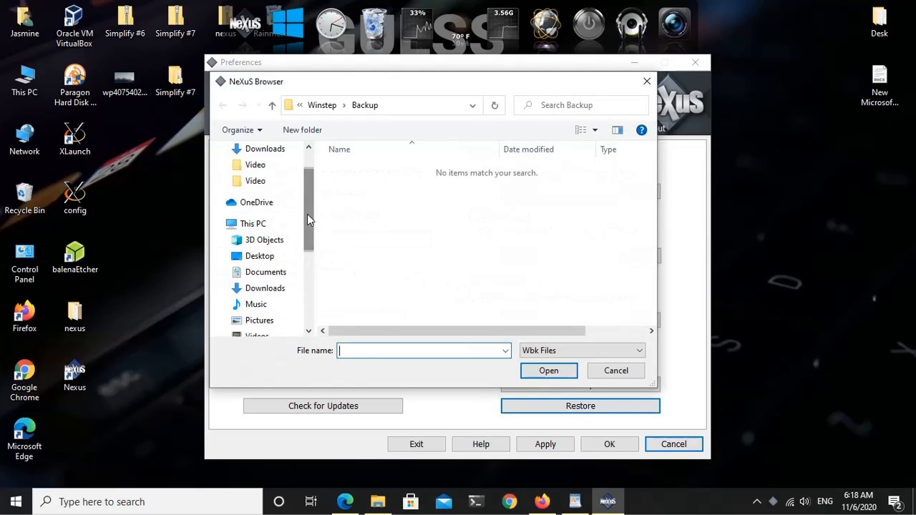
pyautogui.click(262, 257)
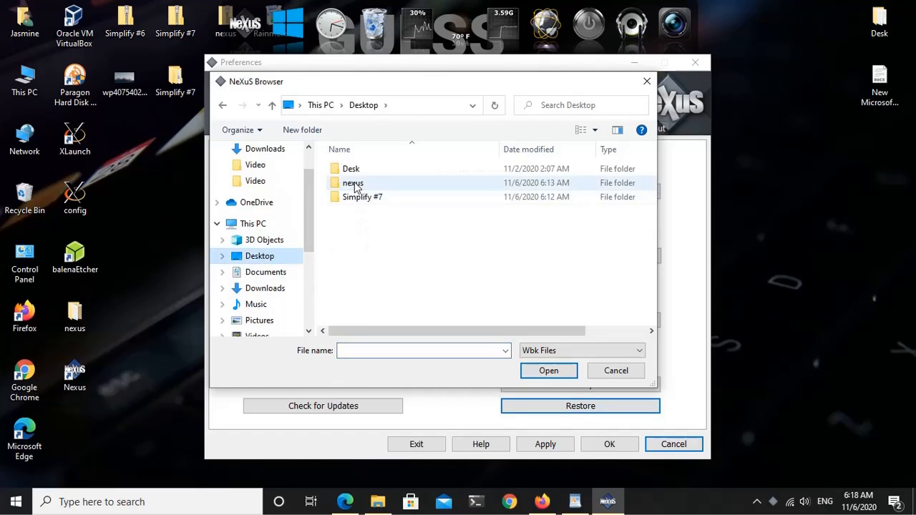
pyautogui.doubleClick(368, 198)
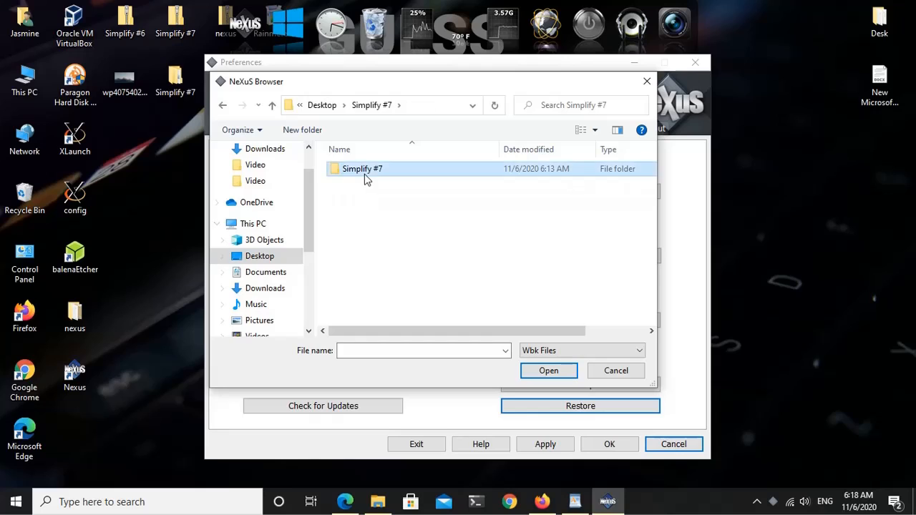
pyautogui.doubleClick(364, 174)
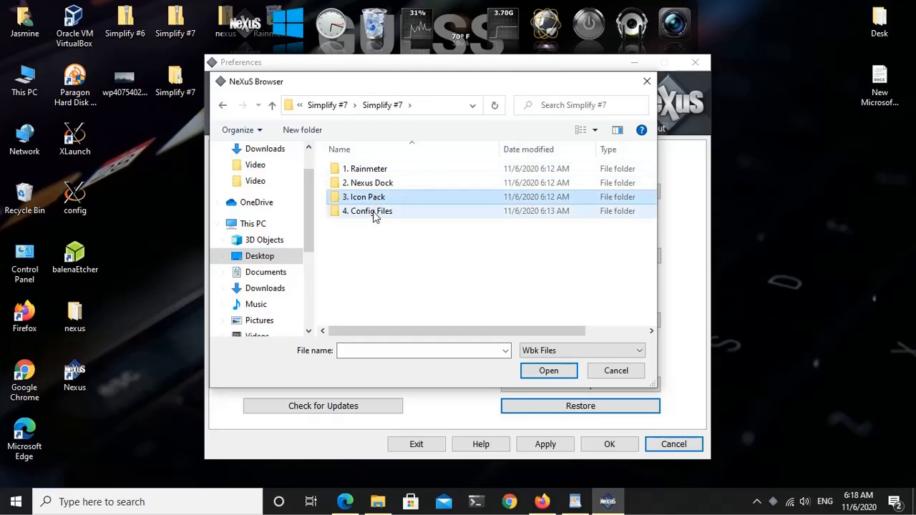
pyautogui.click(380, 215)
pyautogui.doubleClick(380, 215)
pyautogui.doubleClick(379, 185)
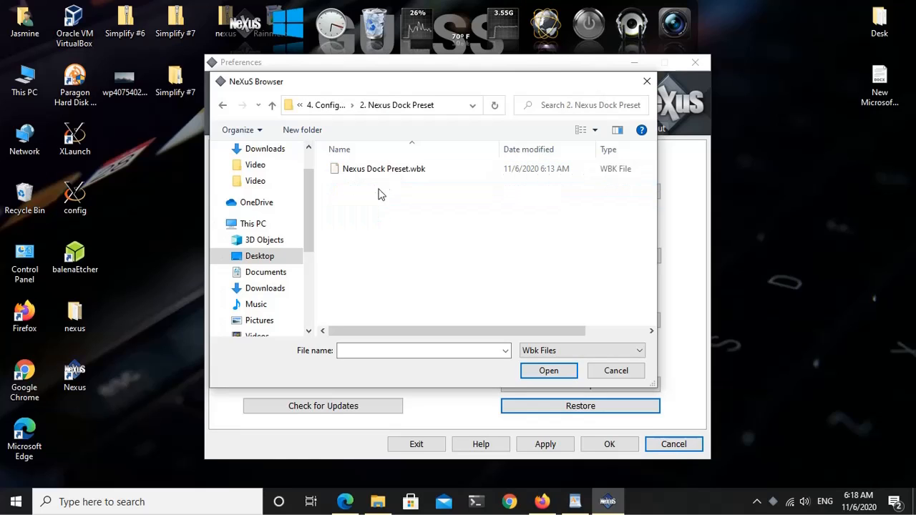
pyautogui.click(392, 175)
pyautogui.click(526, 371)
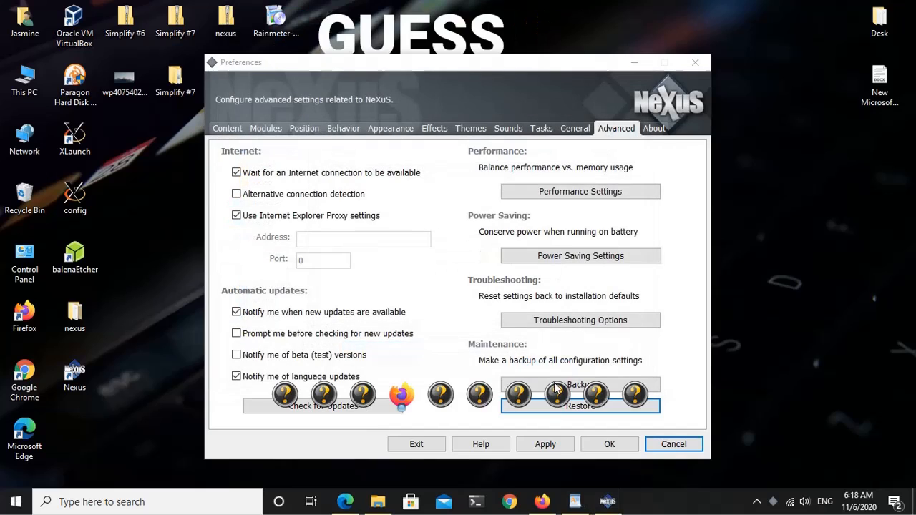
pyautogui.click(540, 446)
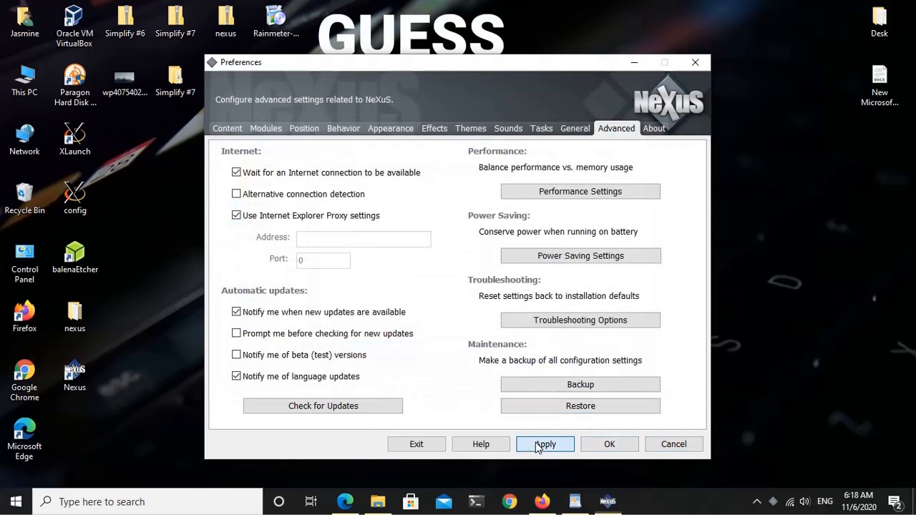
pyautogui.click(605, 445)
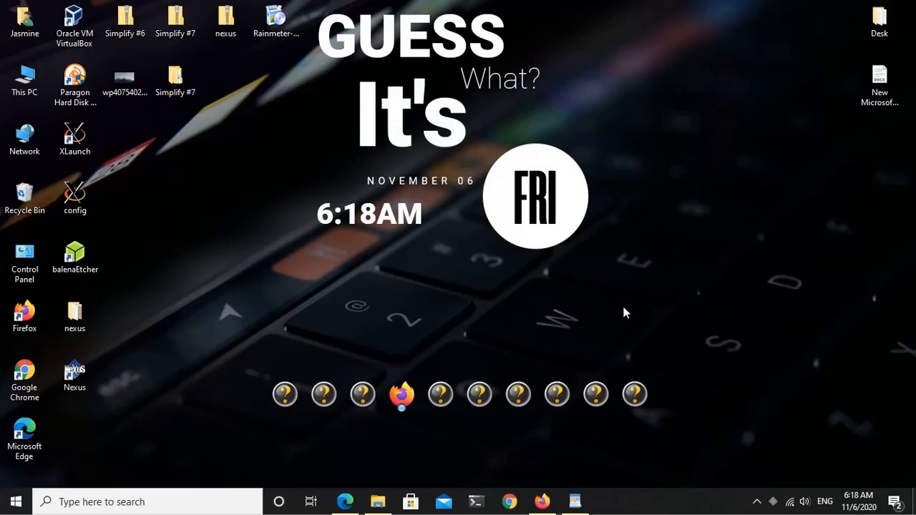
# Step: Inspect the Opera GX Browser dock item's label, filename and icon path in its properties, leaving them as they are
pyautogui.rightClick(365, 394)
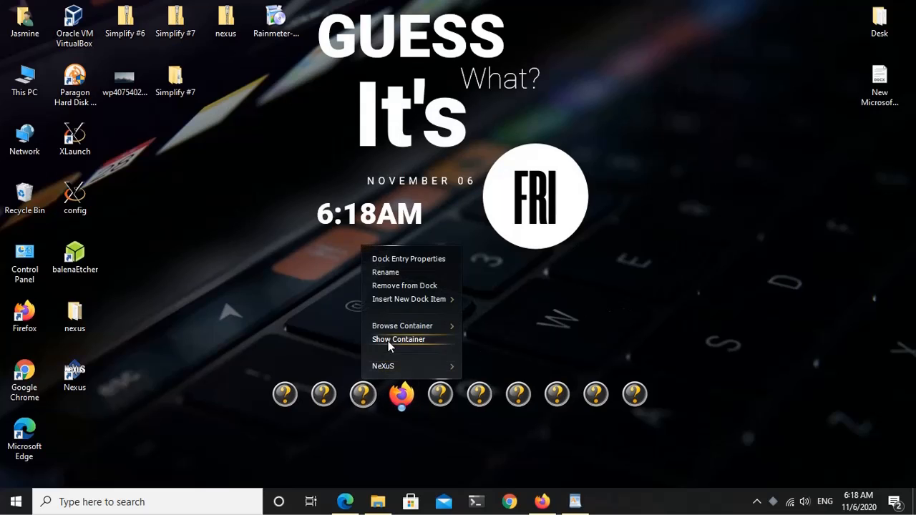
pyautogui.click(413, 259)
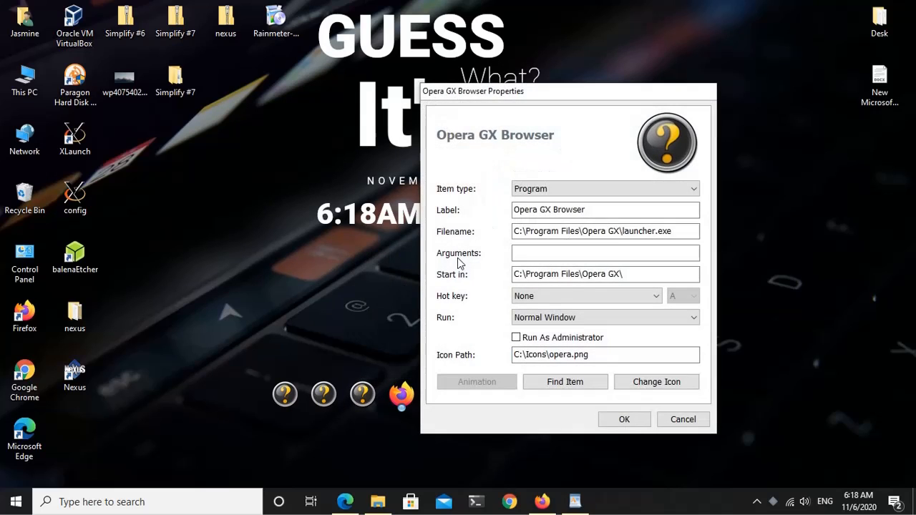
pyautogui.click(612, 209)
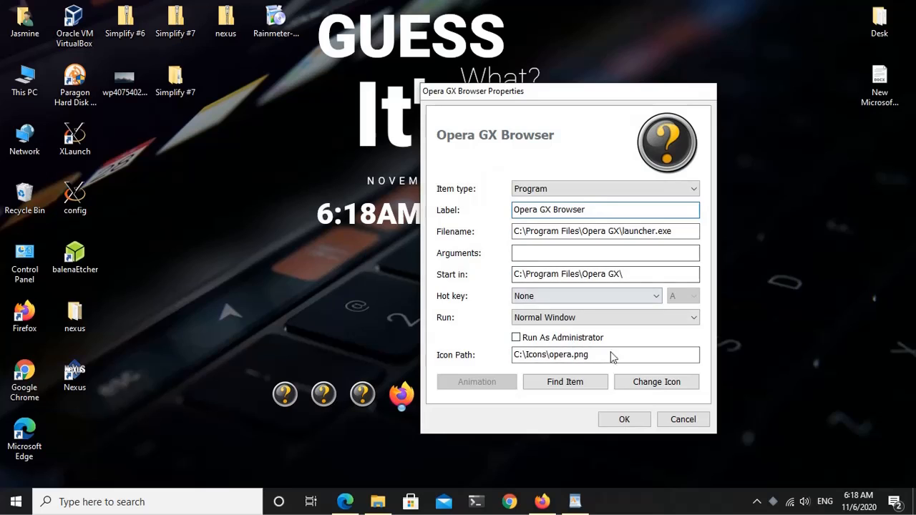
pyautogui.click(680, 419)
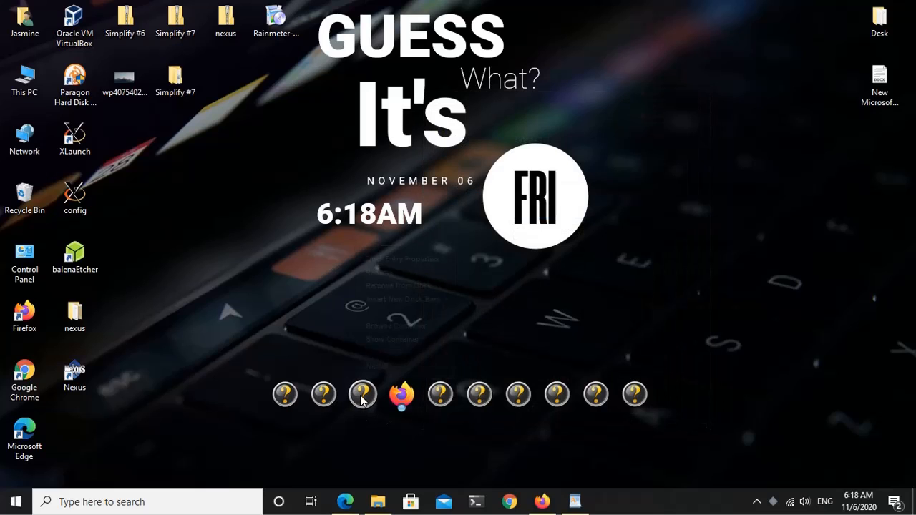
# Step: Remove the Opera GX Browser item and the question-mark item just before it from the dock
pyautogui.click(394, 285)
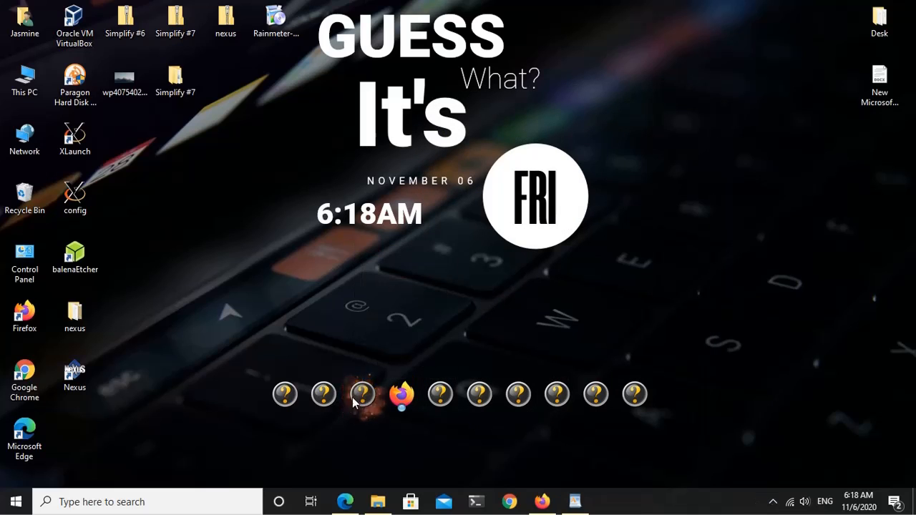
pyautogui.rightClick(337, 399)
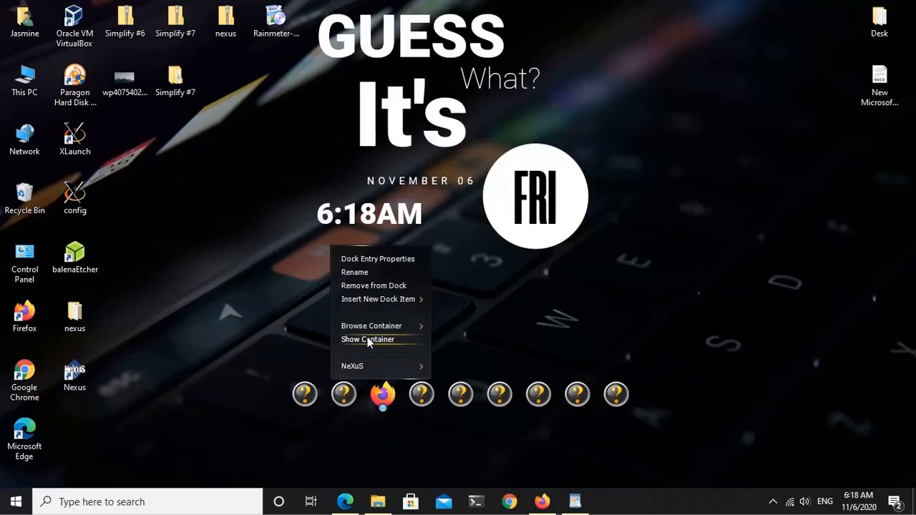
pyautogui.click(370, 286)
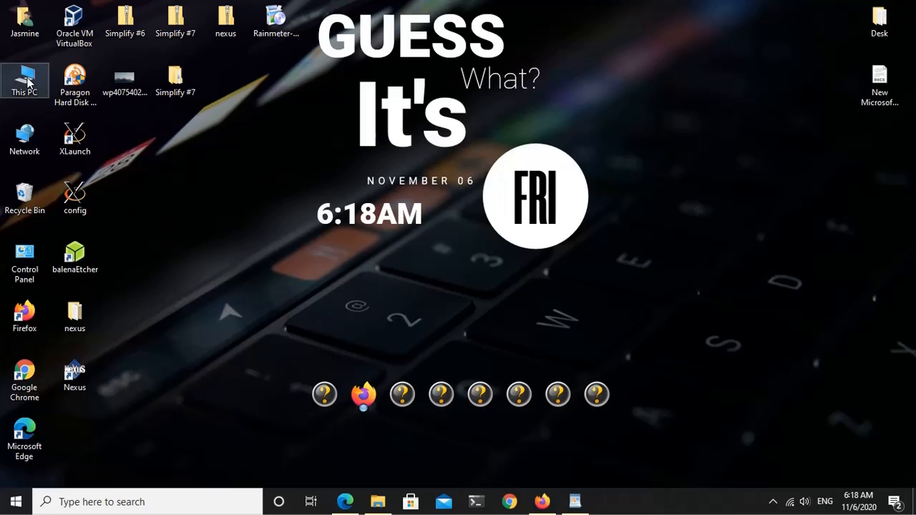
# Step: Open the C:\Icons\PNG folder in a File Explorer window positioned clear of the dock
pyautogui.press('super+e')
pyautogui.moveTo(276, 190); pyautogui.dragTo(676, 56)
pyautogui.click(607, 307)
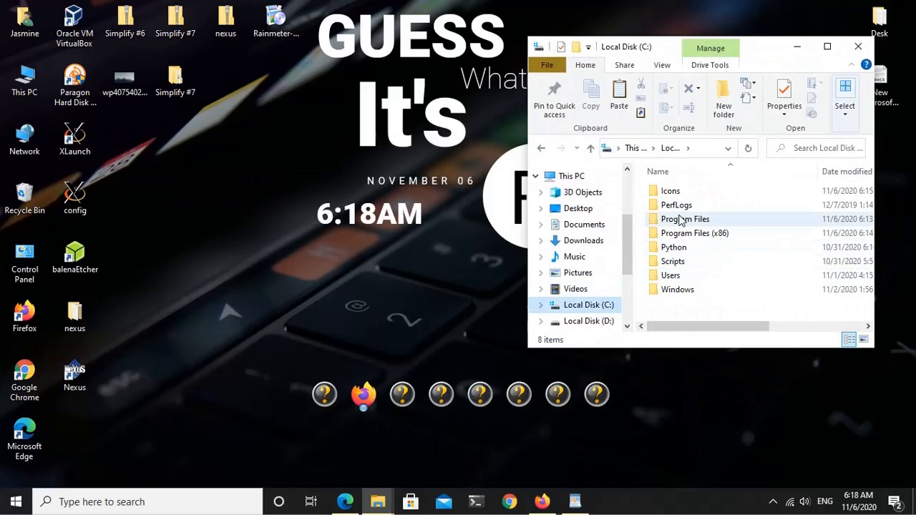
pyautogui.click(677, 194)
pyautogui.doubleClick(677, 194)
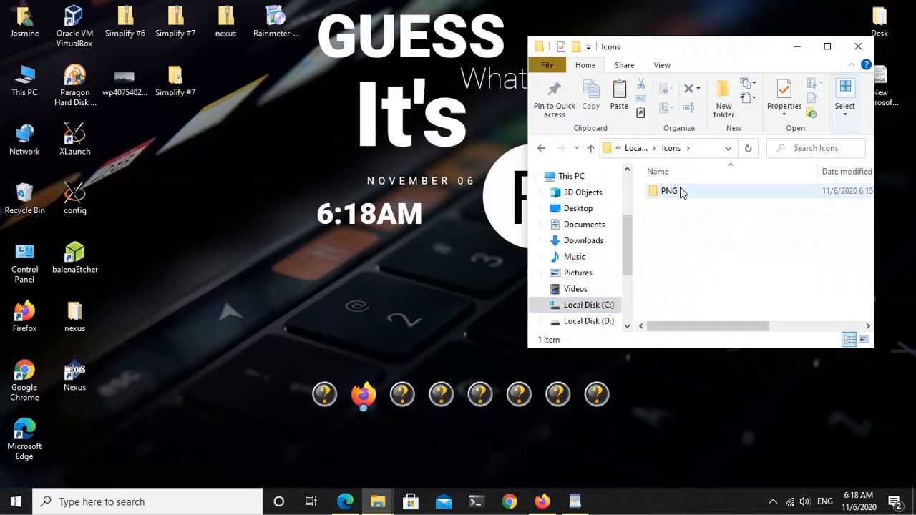
pyautogui.doubleClick(680, 192)
# Step: Find the Explorer icon in the PNG folder and assign it to the first dock item, before Firefox
pyautogui.scroll(-1, 712, 267)
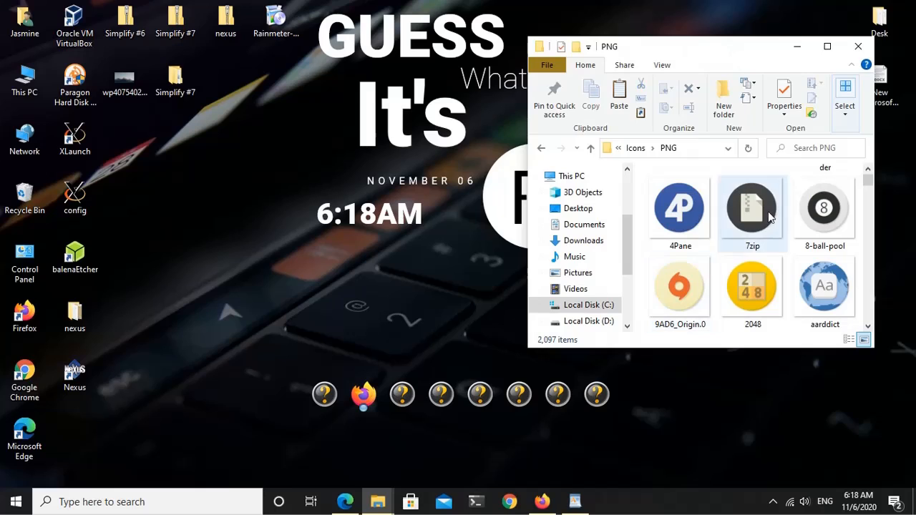
pyautogui.click(700, 228)
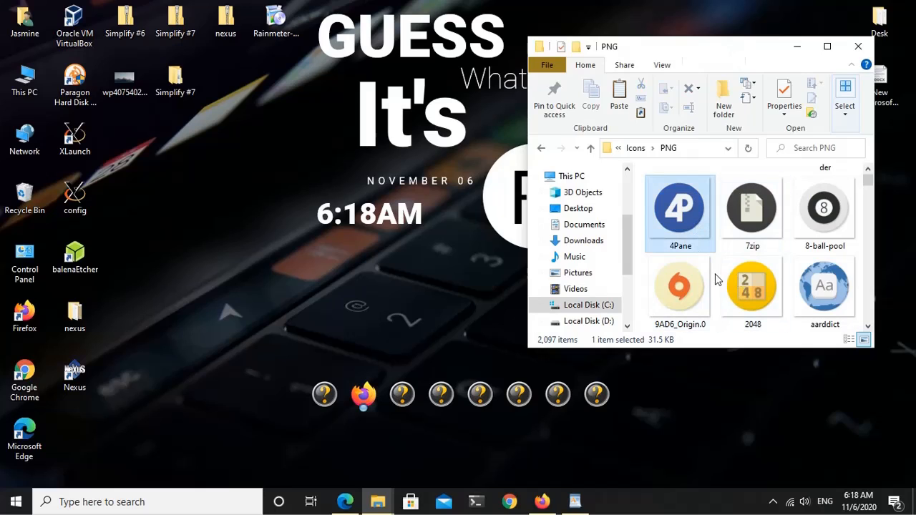
pyautogui.press('e')
pyautogui.press('e')
pyautogui.press('e')
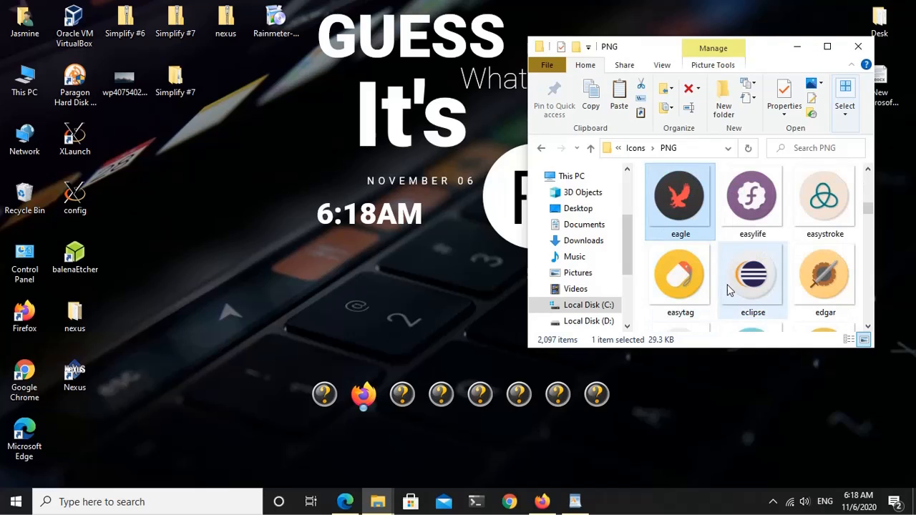
pyautogui.press('e')
pyautogui.press('e')
pyautogui.press('e')
pyautogui.press('e')
pyautogui.press('e')
pyautogui.press('e')
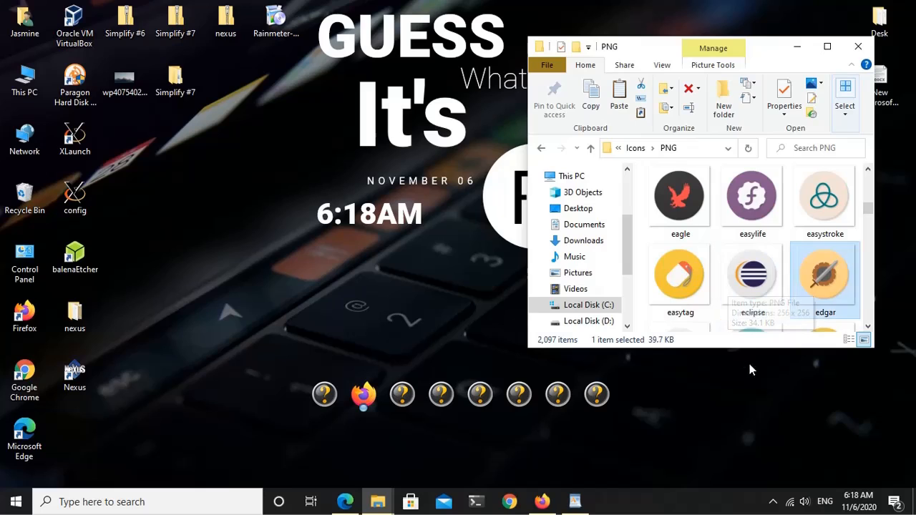
pyautogui.press('e')
pyautogui.press('e')
pyautogui.press('e')
pyautogui.press('e')
pyautogui.press('e')
pyautogui.press('e')
pyautogui.press('e')
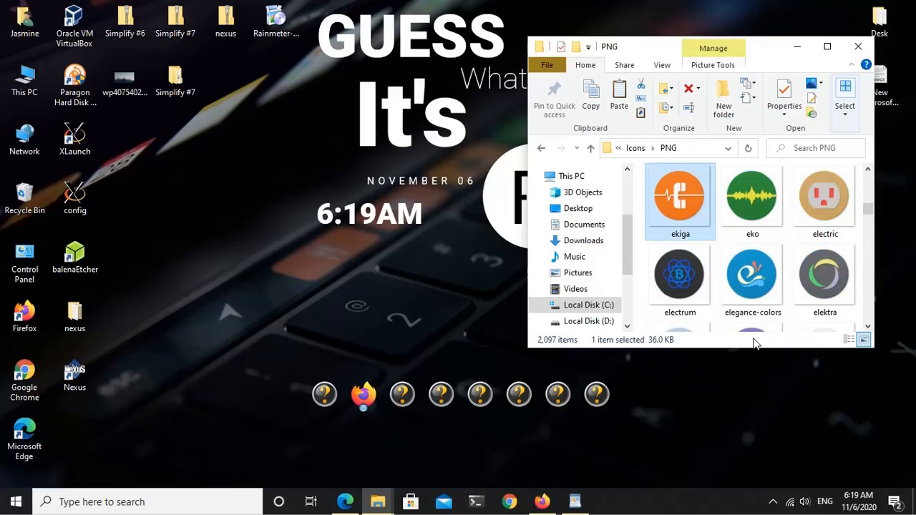
pyautogui.press('e')
pyautogui.press('e')
pyautogui.press('e')
pyautogui.press('e')
pyautogui.press('e')
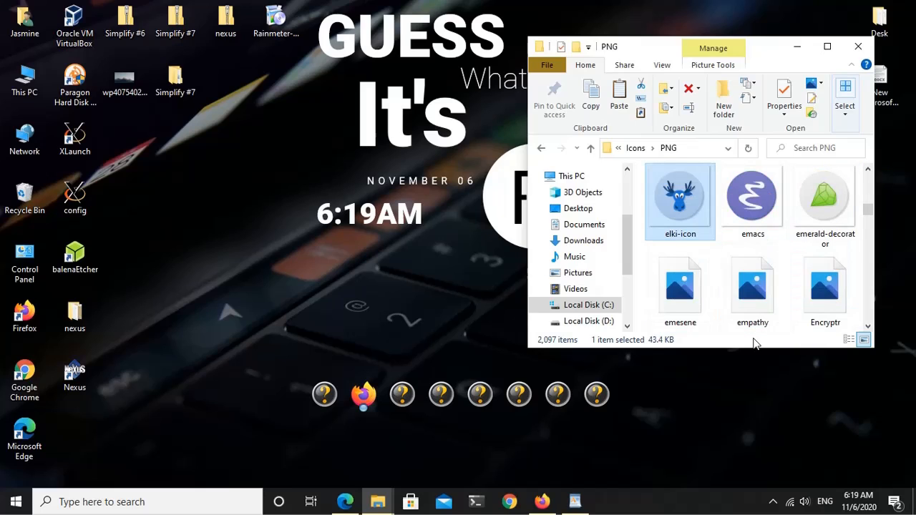
pyautogui.press('e')
pyautogui.press('e')
pyautogui.press('e')
pyautogui.press('e')
pyautogui.press('e')
pyautogui.press('e')
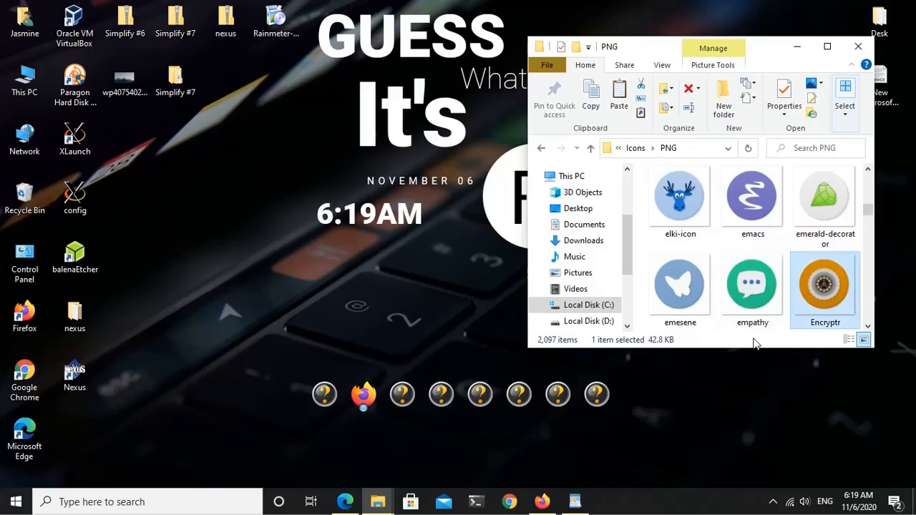
pyautogui.press('e')
pyautogui.press('e')
pyautogui.press('e')
pyautogui.press('e')
pyautogui.press('e')
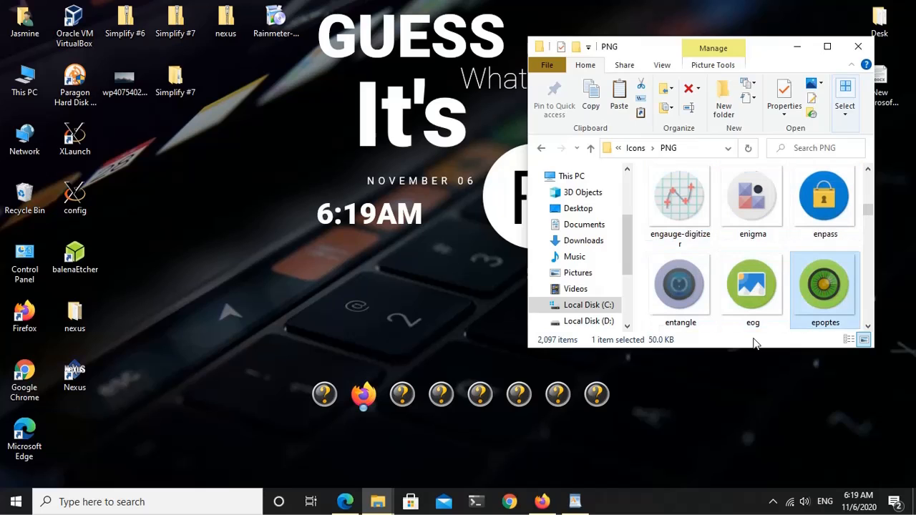
pyautogui.press('e')
pyautogui.press('e')
pyautogui.press('e')
pyautogui.press('e')
pyautogui.press('e')
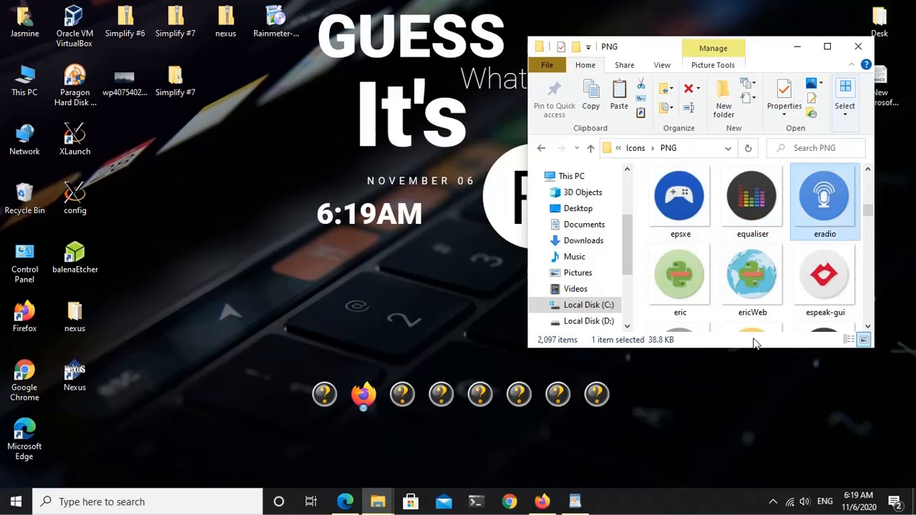
pyautogui.press('e')
pyautogui.press('e')
pyautogui.press('e')
pyautogui.press('e')
pyautogui.press('e')
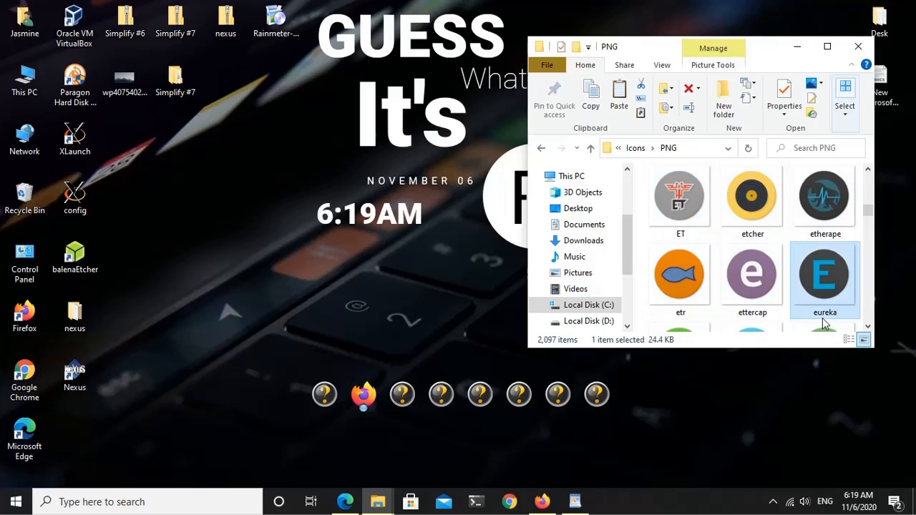
pyautogui.scroll(-5, 872, 329)
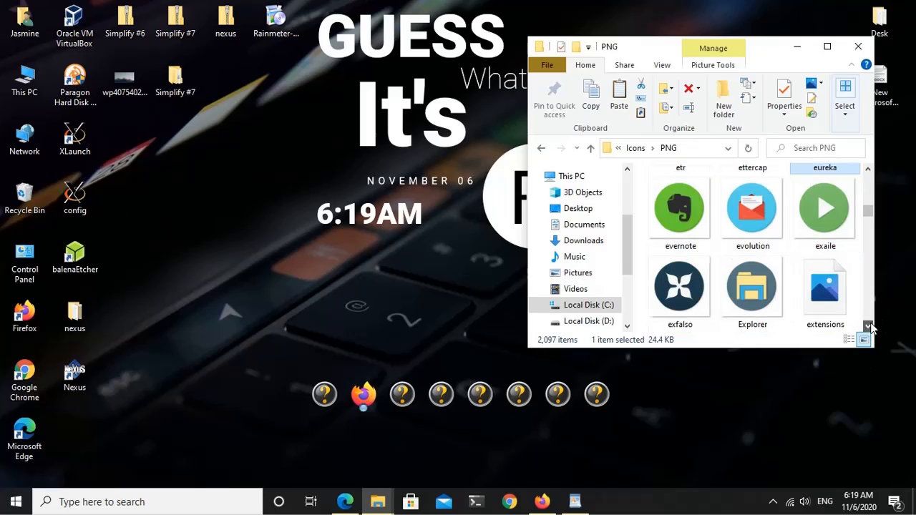
pyautogui.click(757, 222)
pyautogui.moveTo(757, 222); pyautogui.dragTo(330, 392)
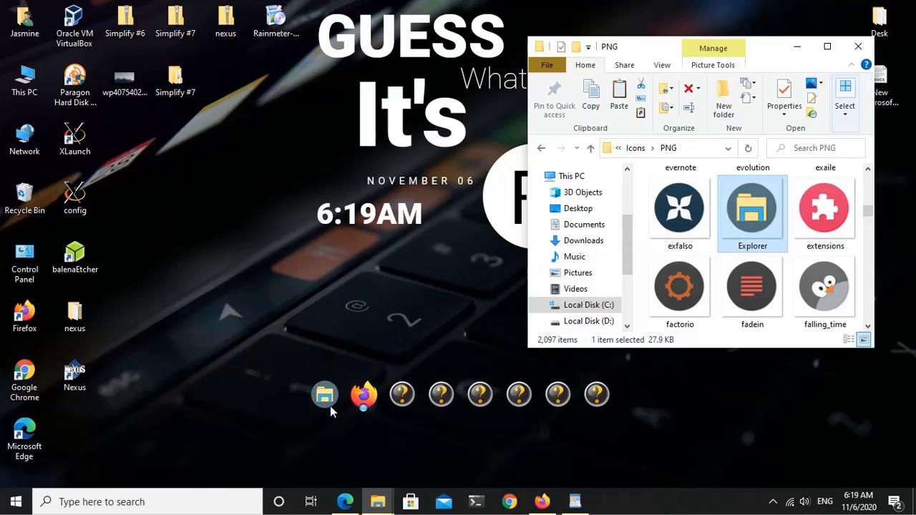
# Step: Test the dock's Explorer item by launching it, and close the This PC and PNG folder windows
pyautogui.click(325, 397)
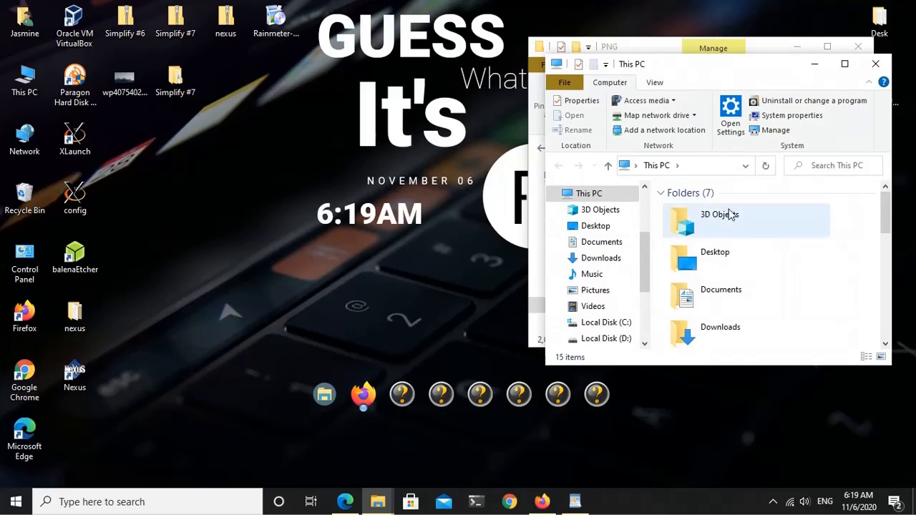
pyautogui.click(875, 64)
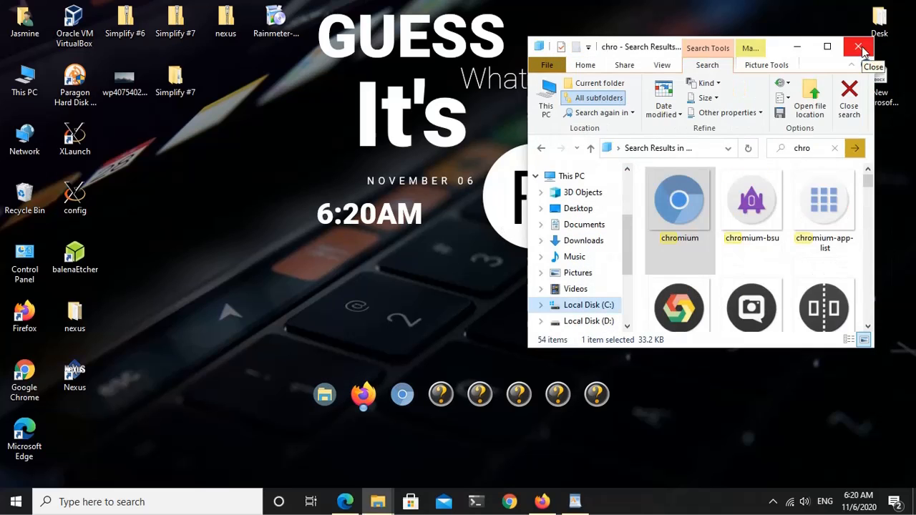
pyautogui.click(859, 46)
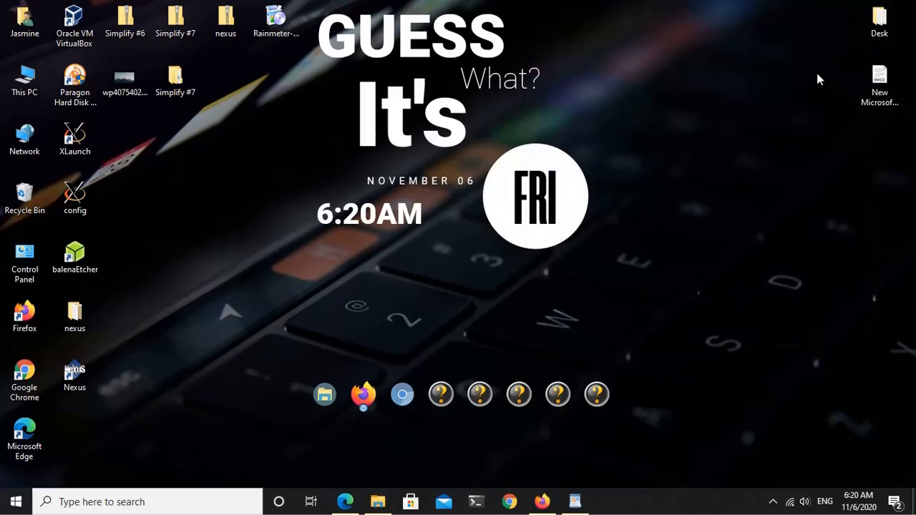
# Step: Hide all the desktop icons so only the wallpaper, the Rainmeter clock and the dock show
pyautogui.rightClick(257, 143)
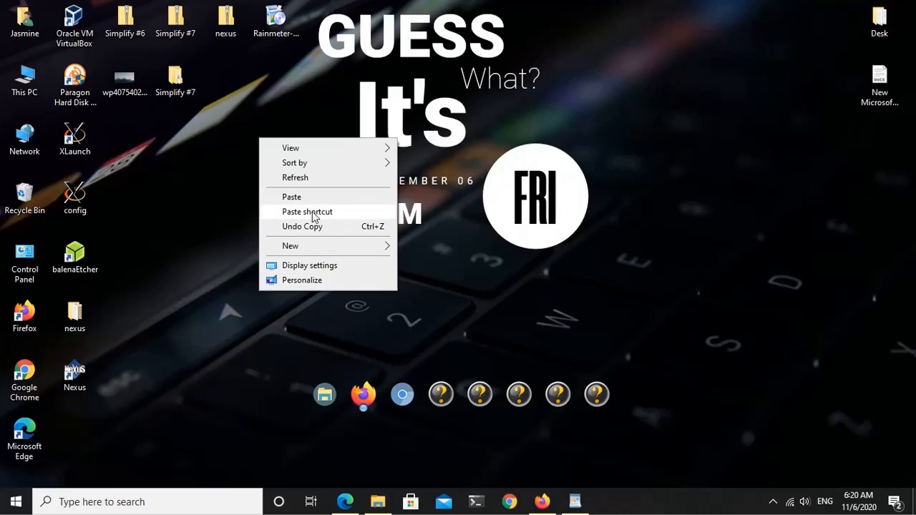
pyautogui.moveTo(348, 148)
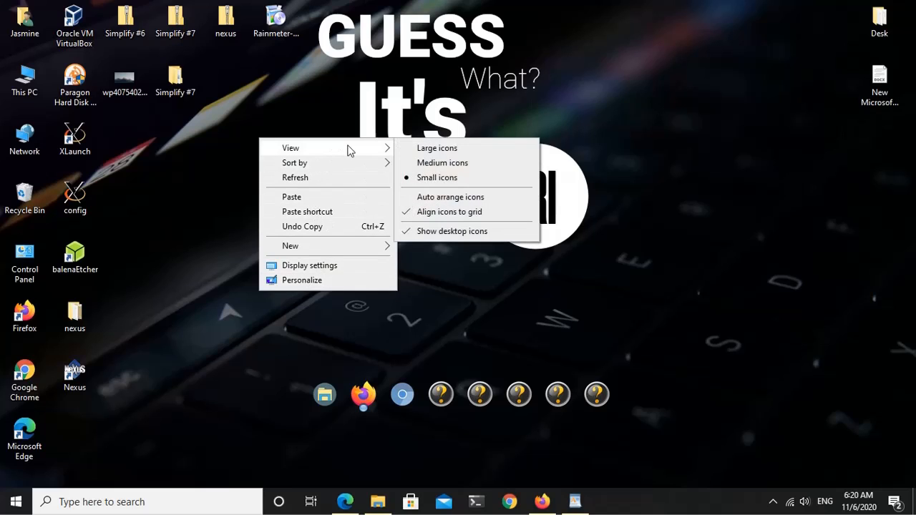
pyautogui.click(452, 233)
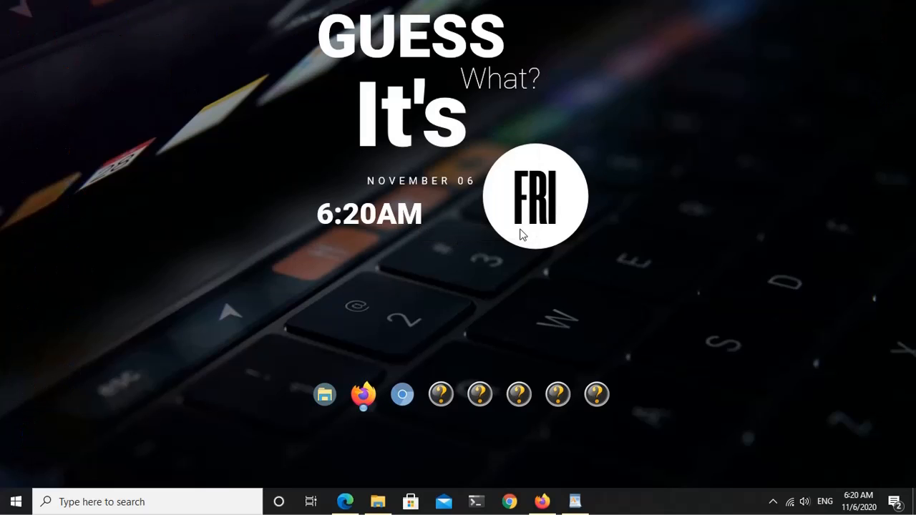
# Step: Turn on automatic hiding of the taskbar in desktop mode in the taskbar settings, and close the Settings window
pyautogui.rightClick(653, 503)
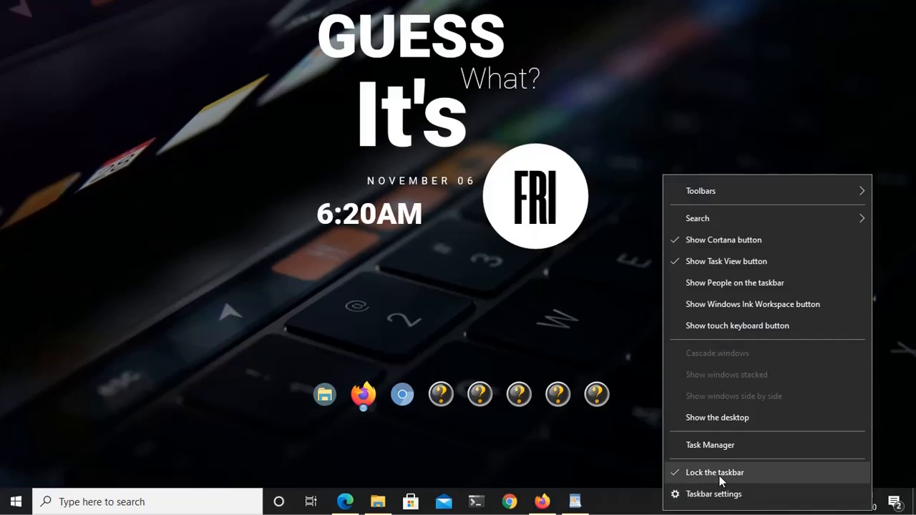
pyautogui.click(714, 493)
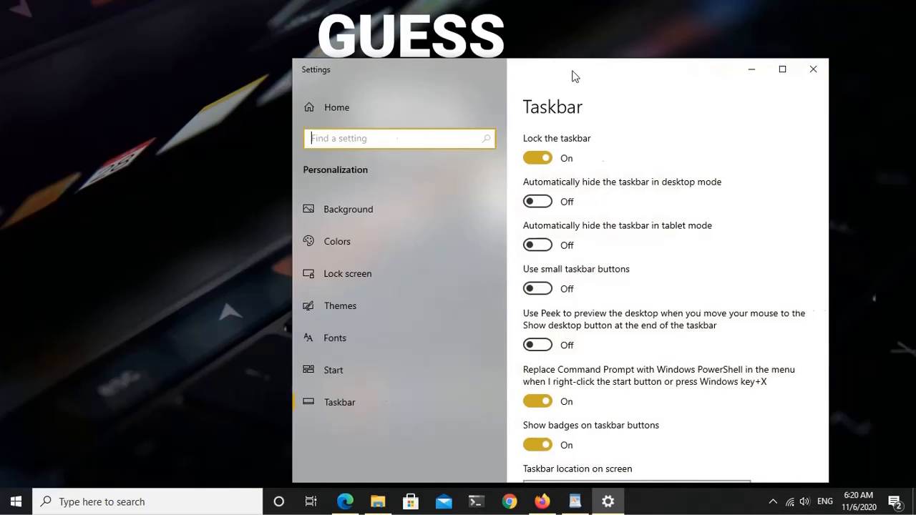
pyautogui.moveTo(572, 77); pyautogui.dragTo(605, 66)
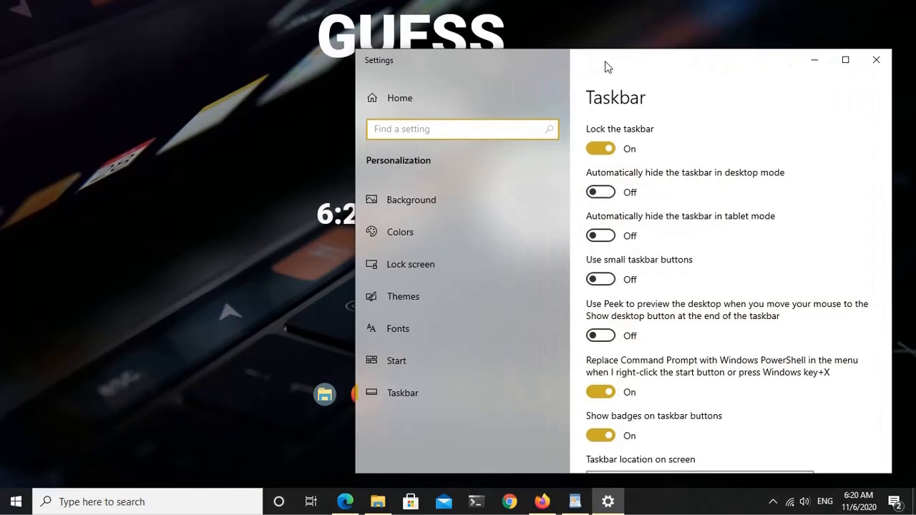
pyautogui.click(603, 195)
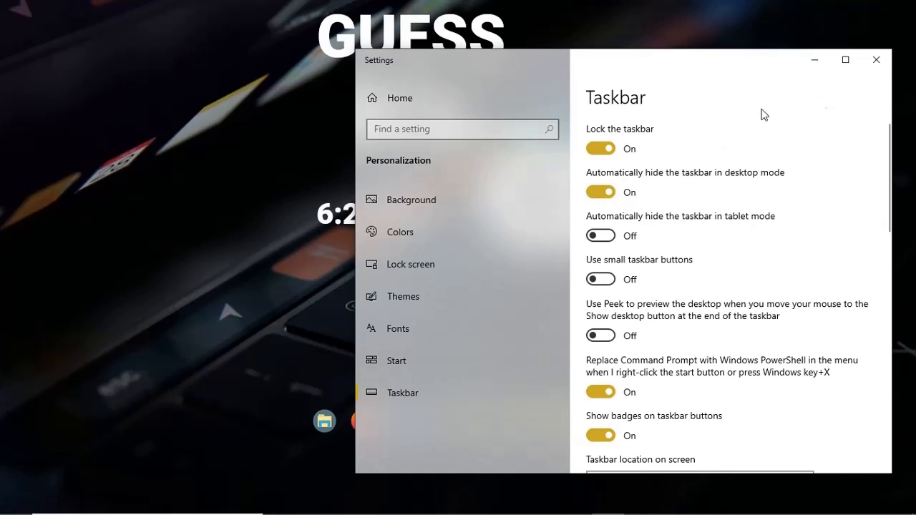
pyautogui.click(877, 61)
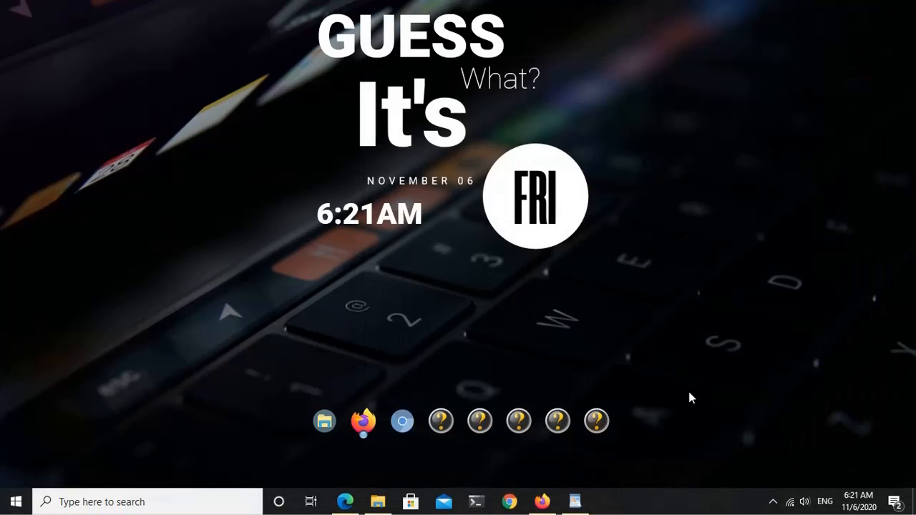
# Step: Refresh the desktop and reveal the auto-hidden taskbar to test the hiding behaviour
pyautogui.rightClick(626, 209)
pyautogui.click(664, 237)
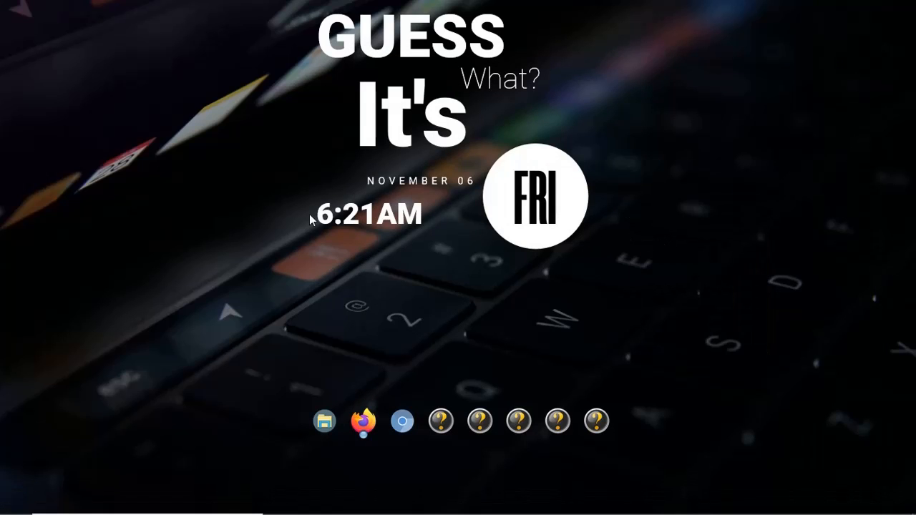
pyautogui.moveTo(301, 514)
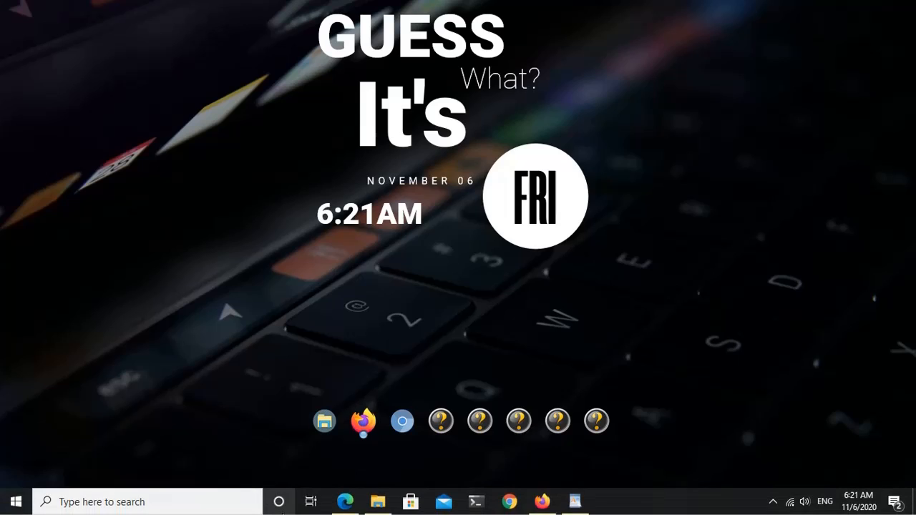